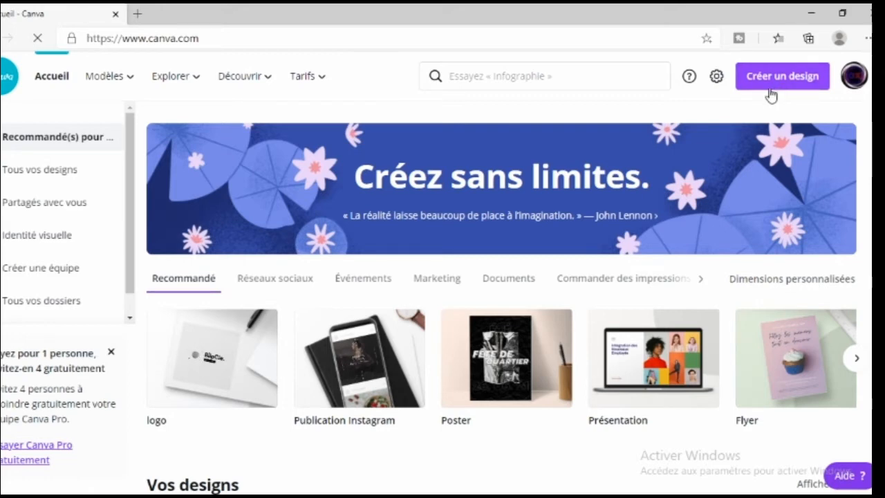
Create a new custom-size design of 1280 × 720 px and close the leftover home page tab.
click(769, 85)
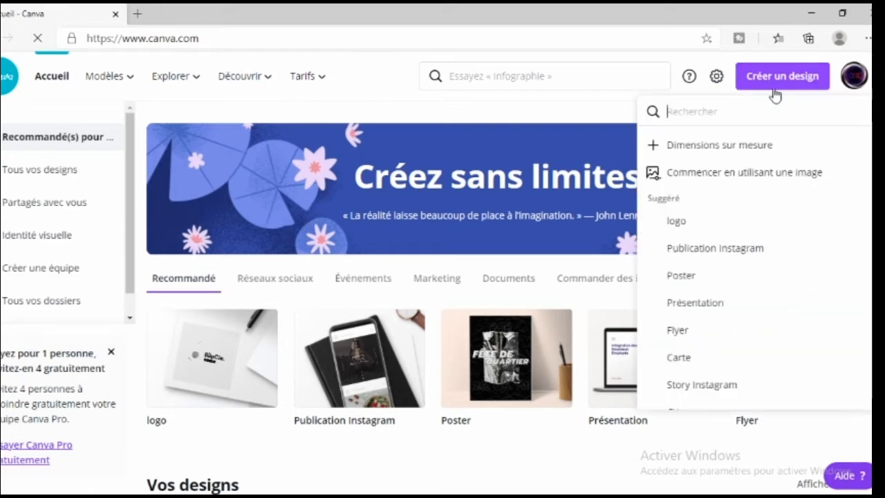
click(687, 156)
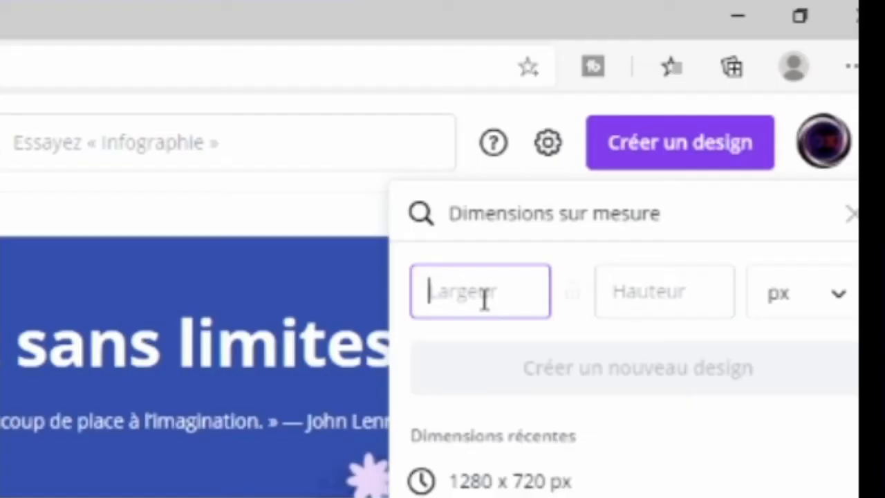
click(613, 319)
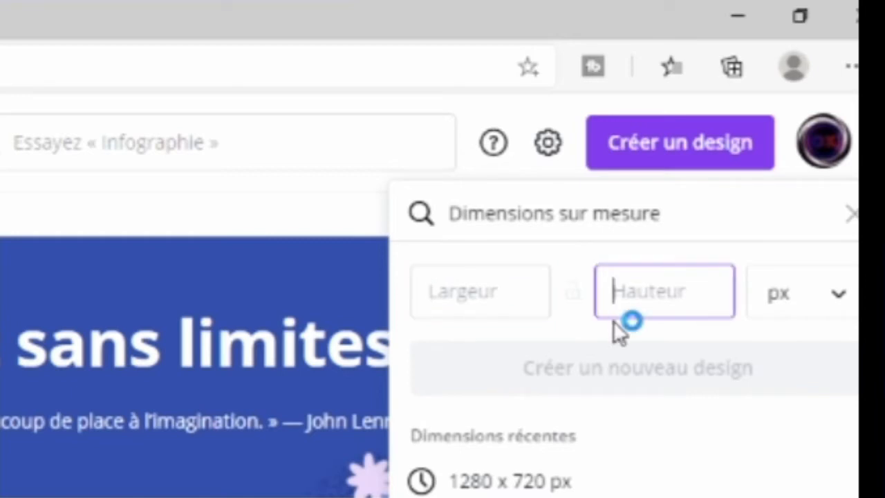
text(720)
click(518, 280)
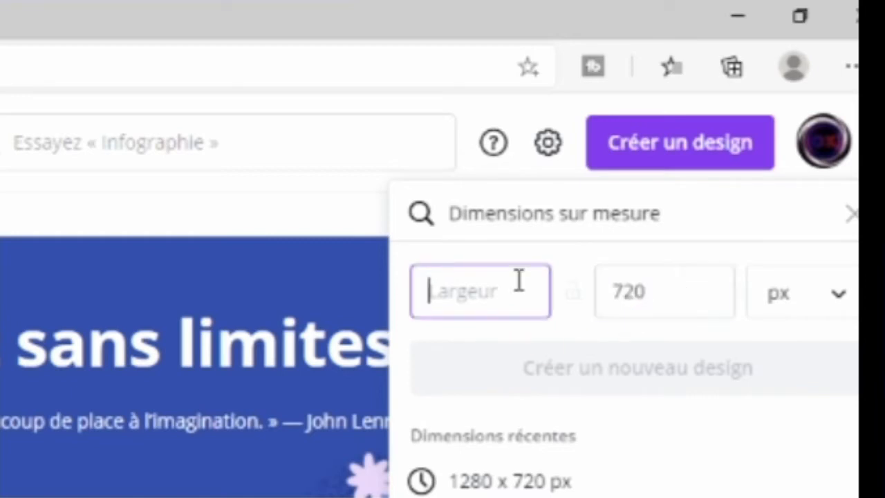
text(1280)
click(599, 389)
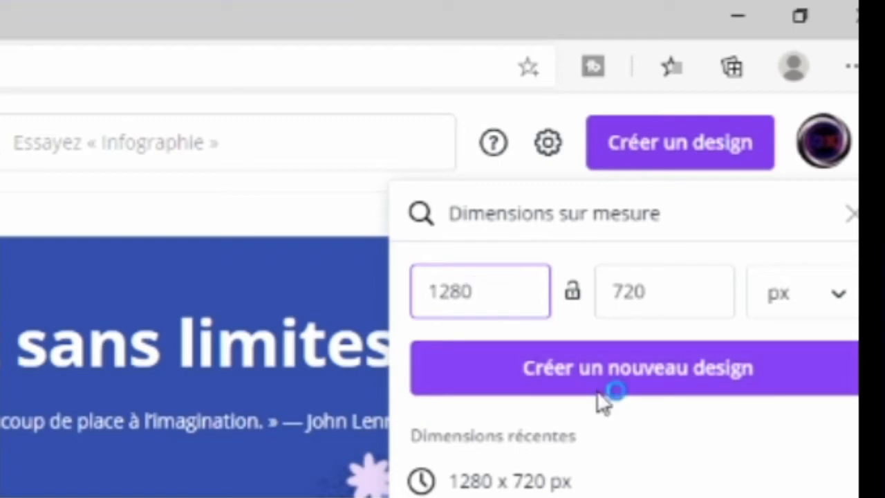
click(598, 384)
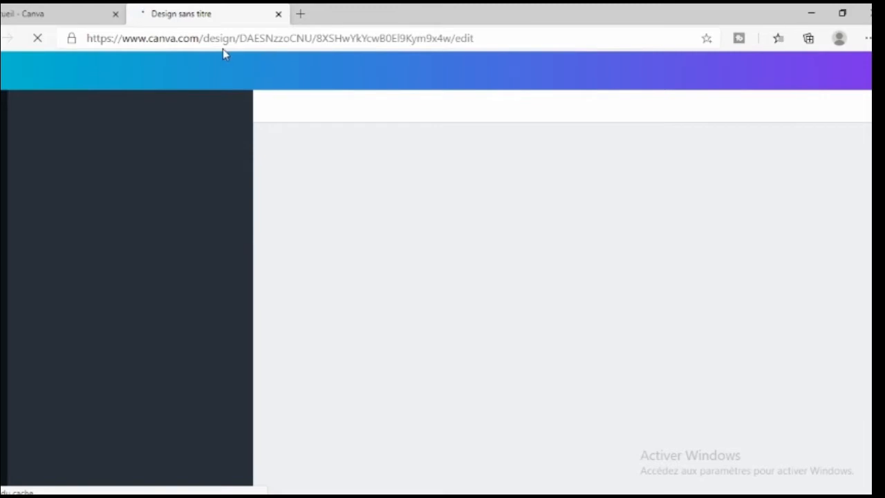
click(119, 19)
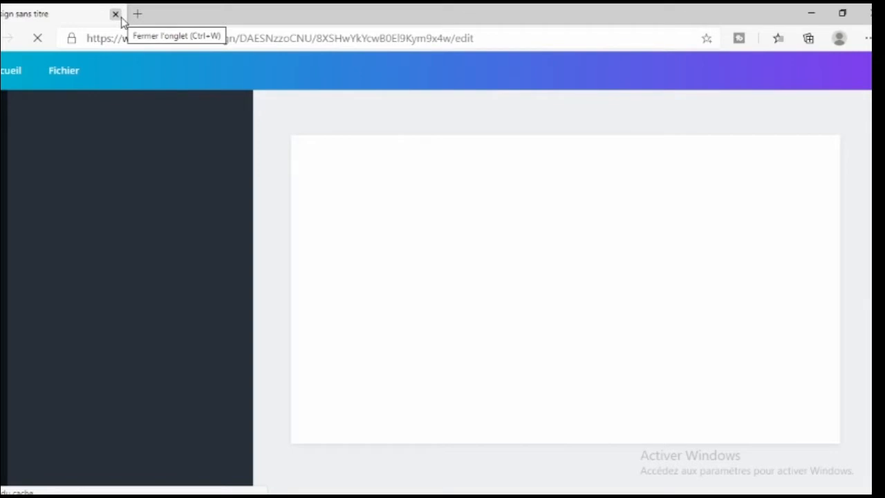
Search the web for "fond d'ecran vert" in a new browser tab and show the image results.
click(137, 15)
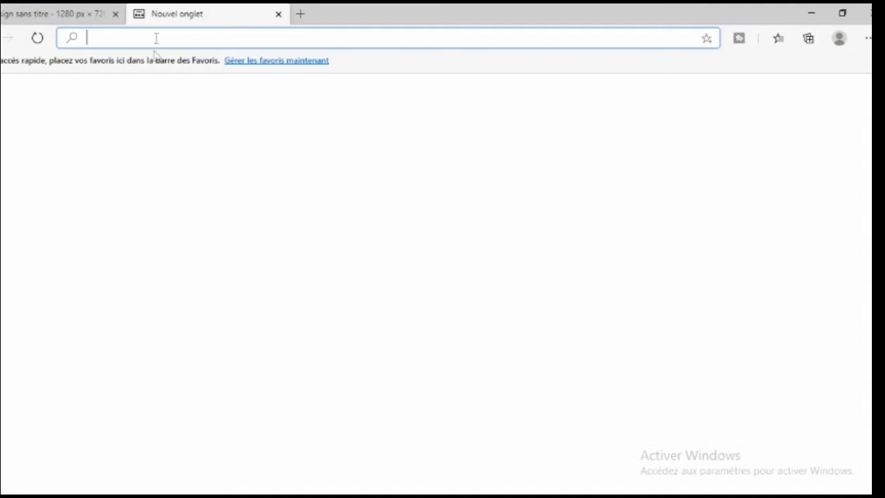
text(vert)
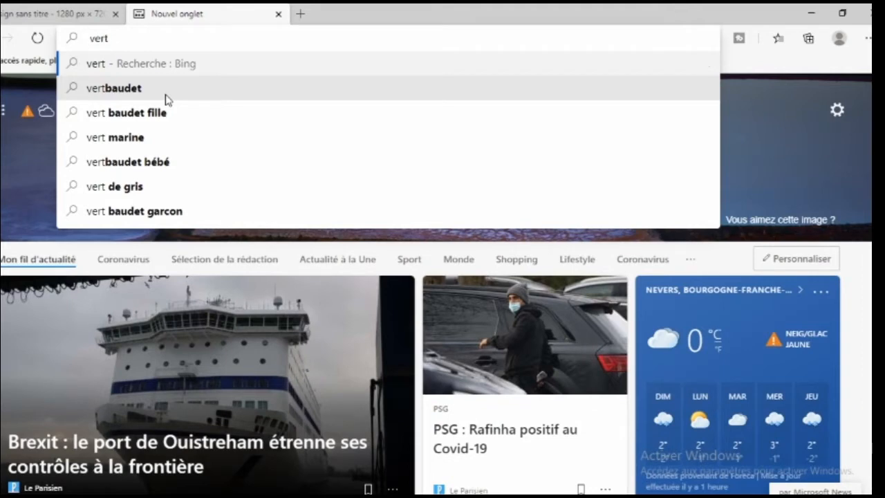
key(Home)
text(fond )
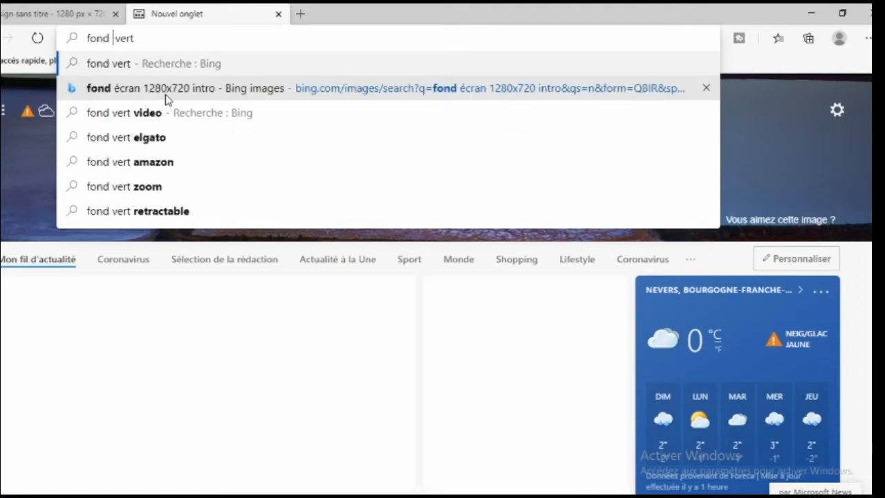
text(d'ecran)
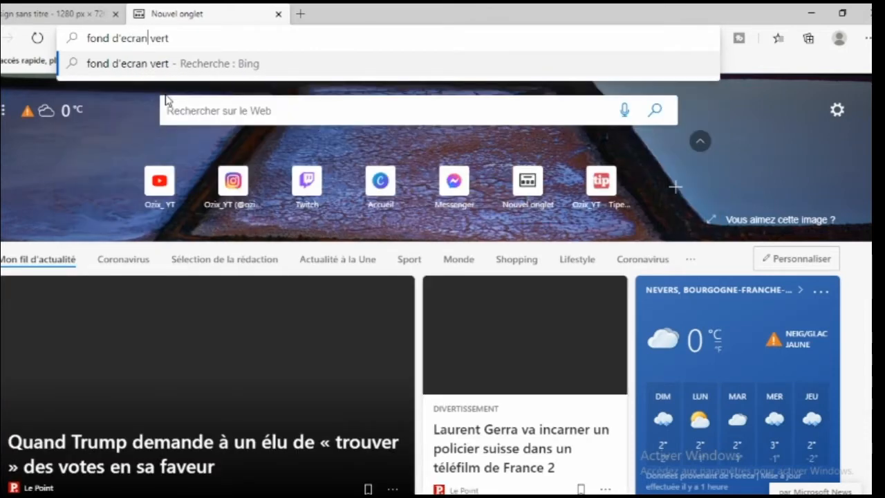
key(Return)
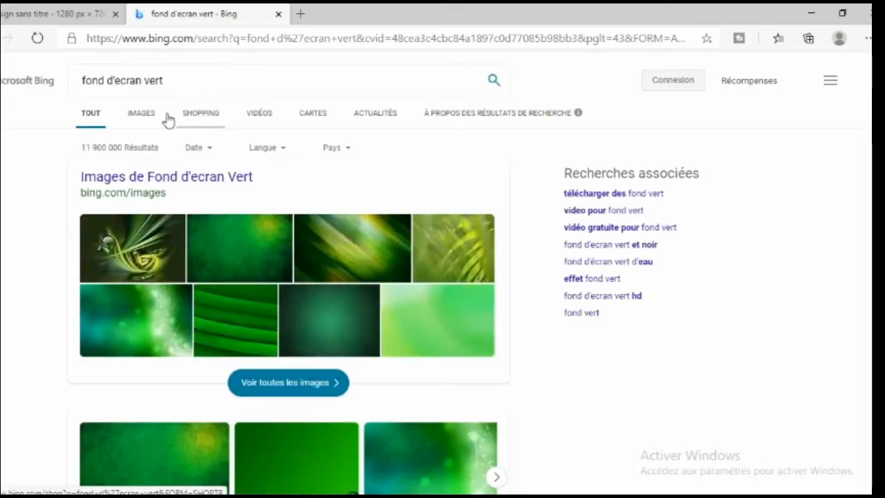
click(144, 116)
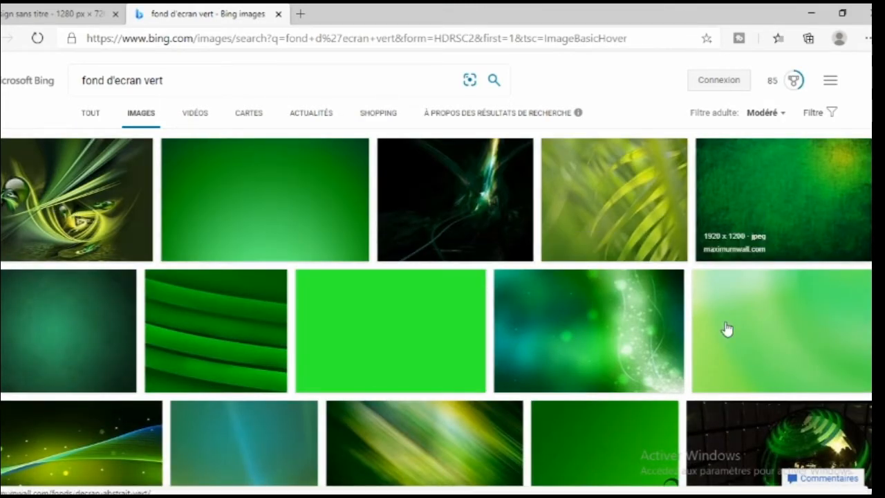
Enlarge the bright green wallpaper with white diagonal streaks from the image results and copy the image.
scroll(304, 370, down, 5)
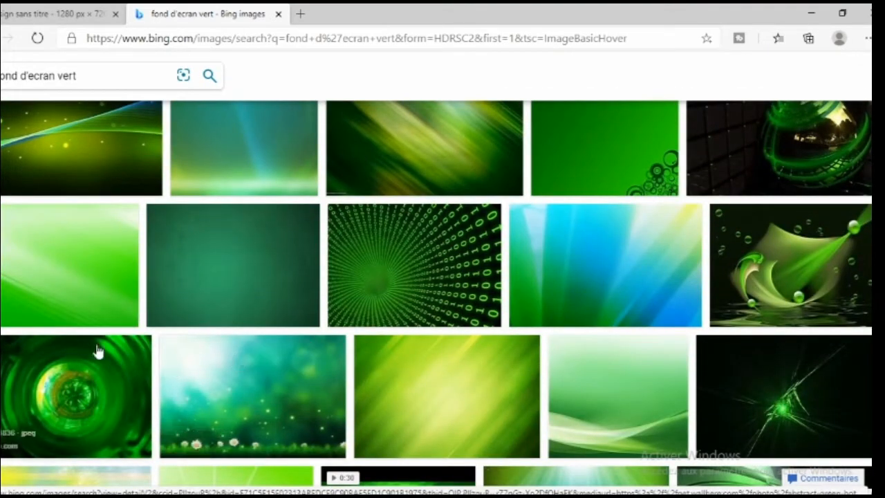
click(49, 292)
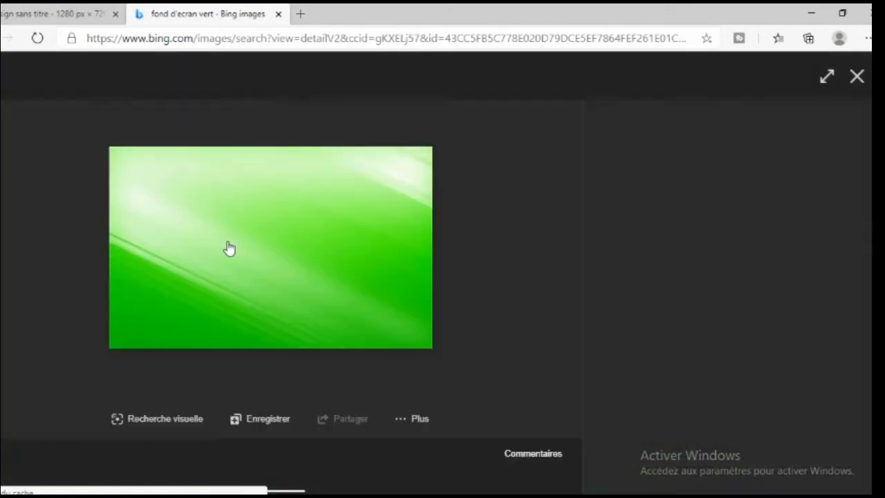
right_click(230, 246)
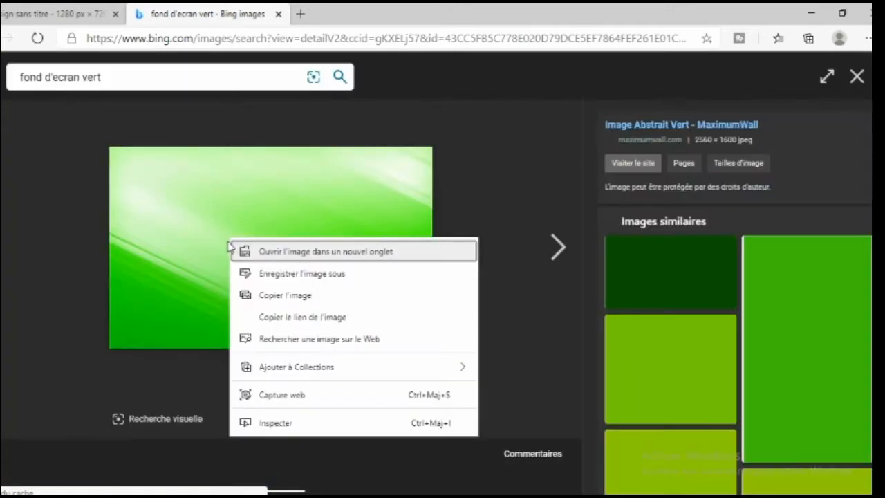
click(260, 302)
Paste the copied green wallpaper onto the blank page of the design and scale it to cover the whole page.
key(ctrl+Tab)
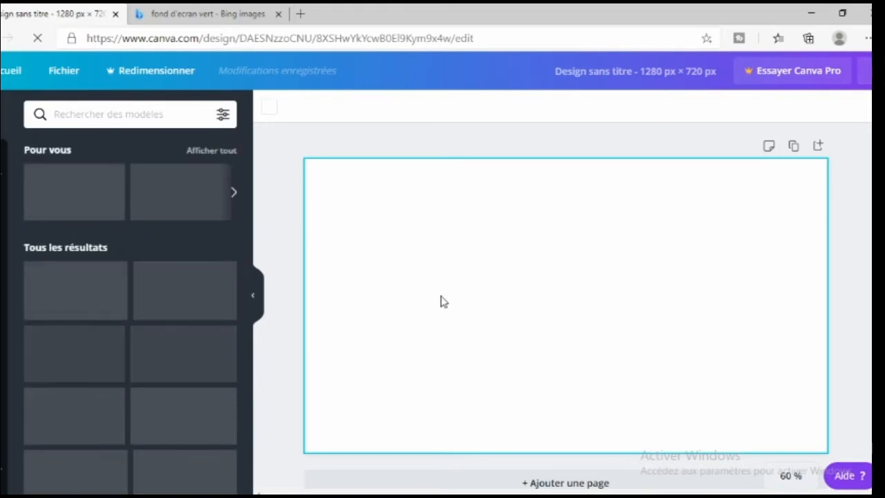
right_click(443, 303)
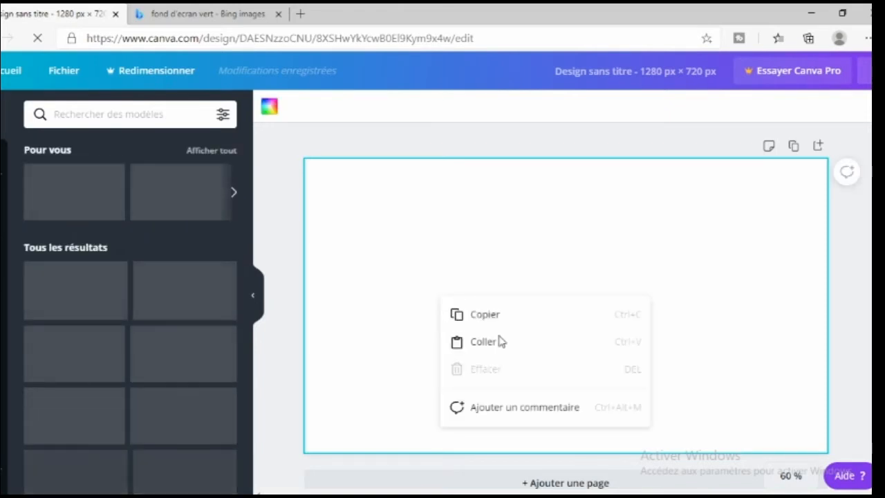
click(483, 341)
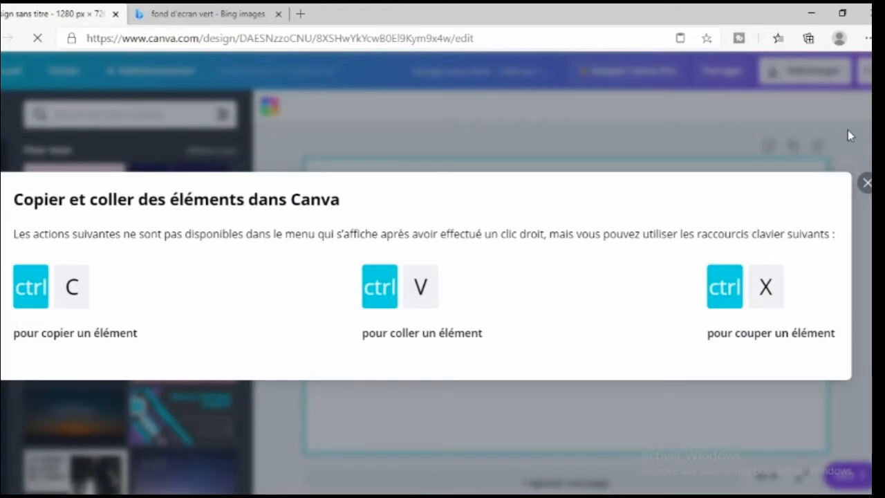
click(867, 184)
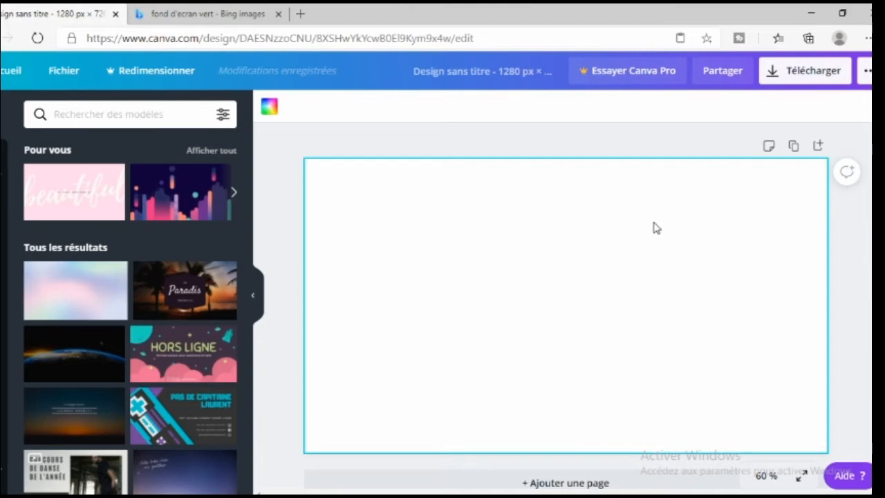
key(ctrl+v)
drag(446, 230, 282, 156)
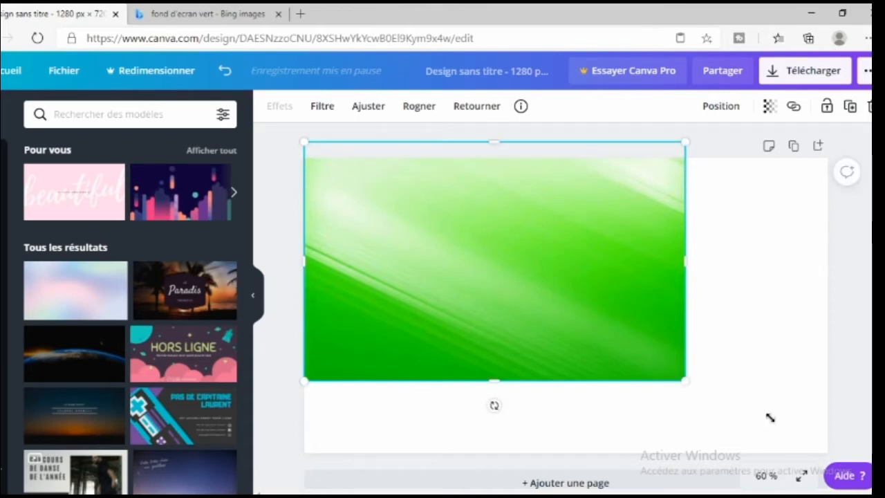
drag(811, 438, 855, 370)
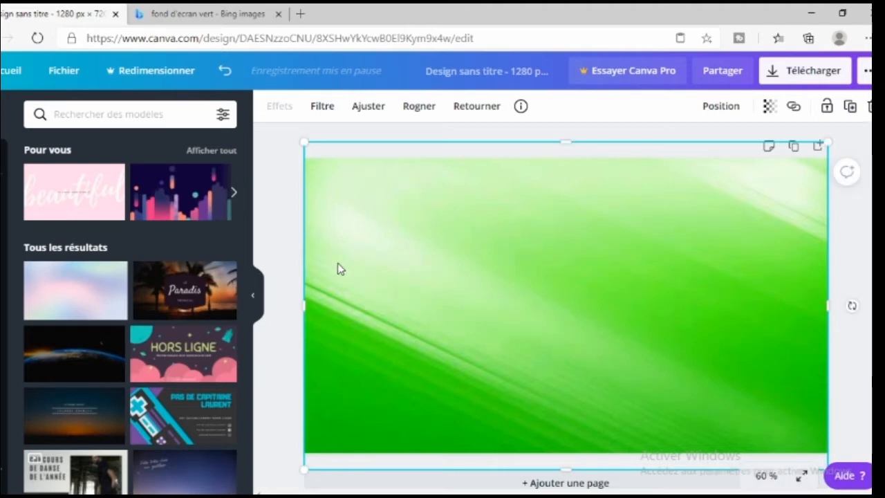
Adjust the green background image to brightness -11, contrast 11, saturation 40, X-rays -46 and vignette 0.
click(369, 107)
drag(161, 199, 143, 150)
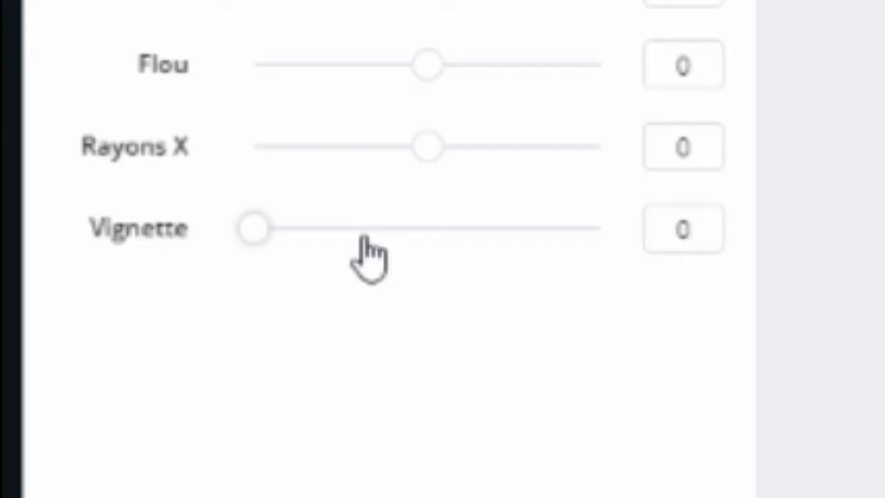
drag(120, 304, 176, 302)
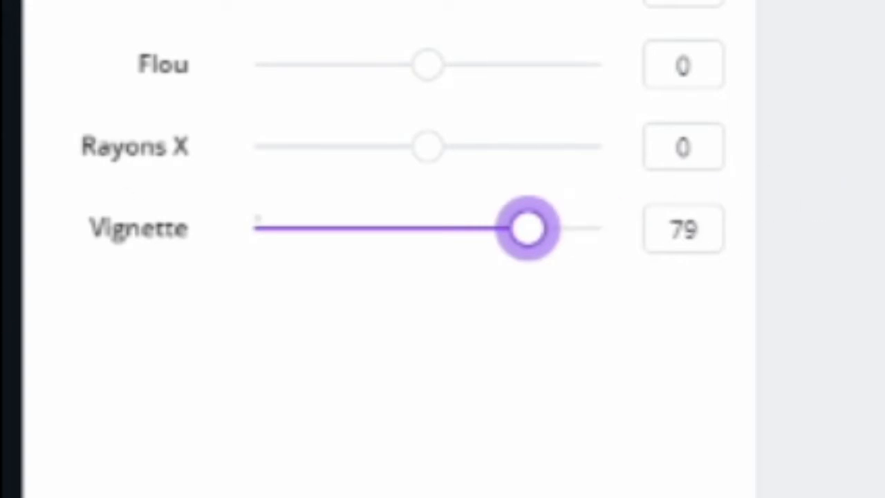
drag(528, 228, 600, 228)
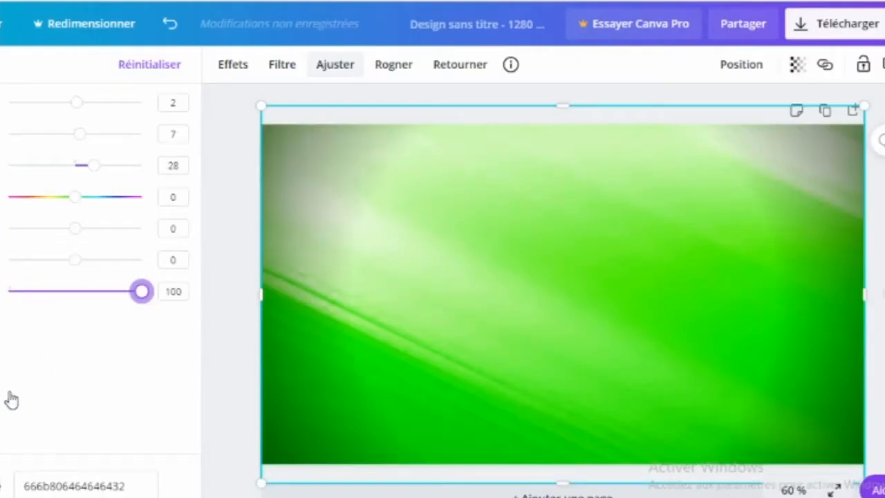
drag(141, 291, 8, 291)
drag(75, 259, 114, 259)
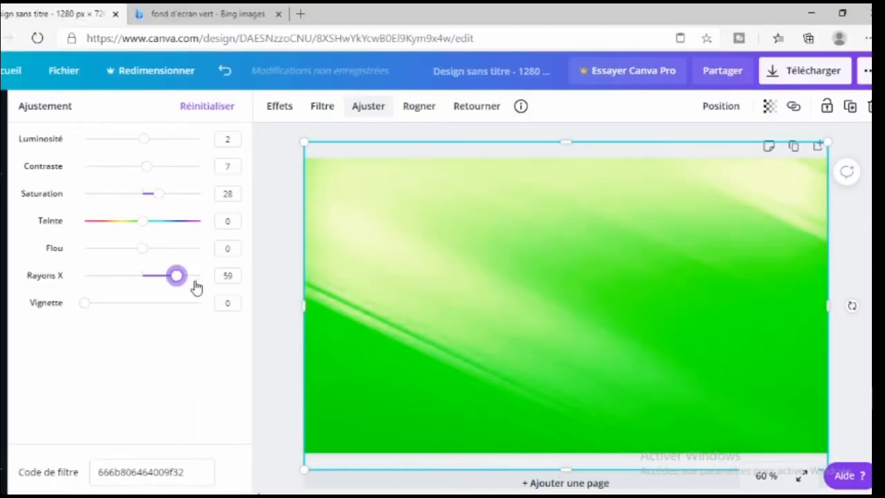
drag(197, 287, 11, 314)
mouse_move(122, 308)
mouse_down()
mouse_move(188, 304)
mouse_move(99, 302)
mouse_move(122, 300)
mouse_up()
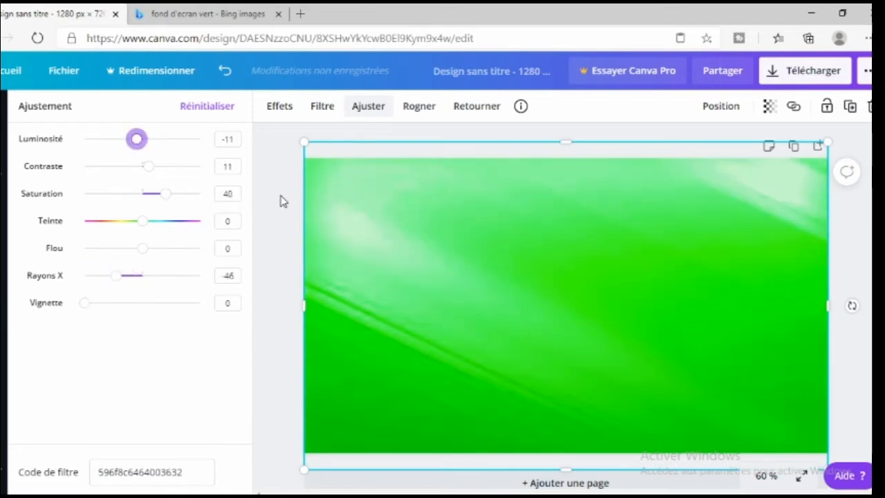
key(Escape)
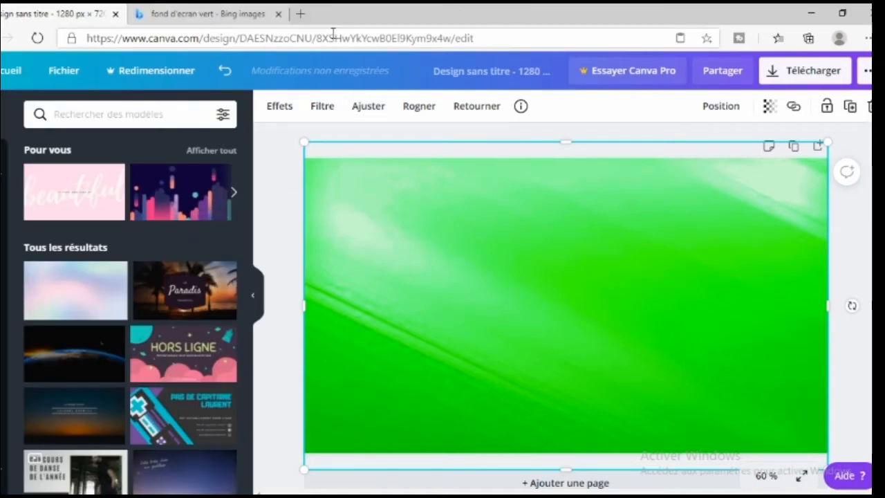
click(257, 15)
right_click(261, 244)
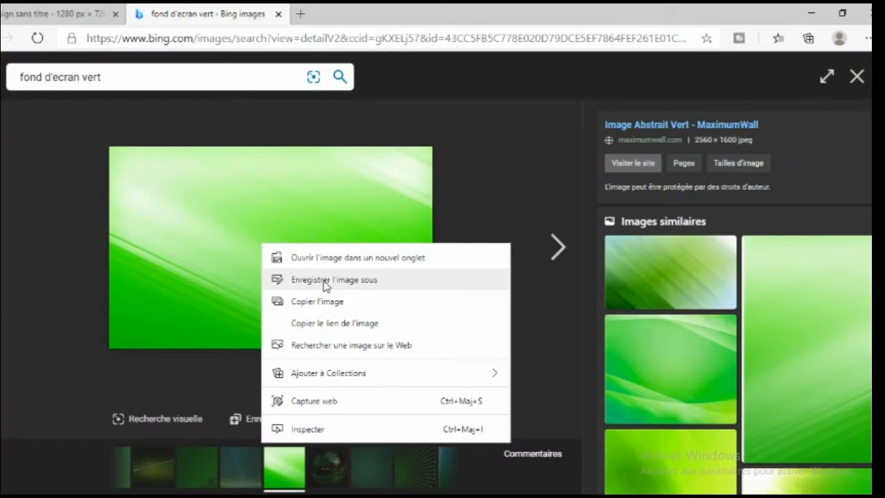
click(45, 10)
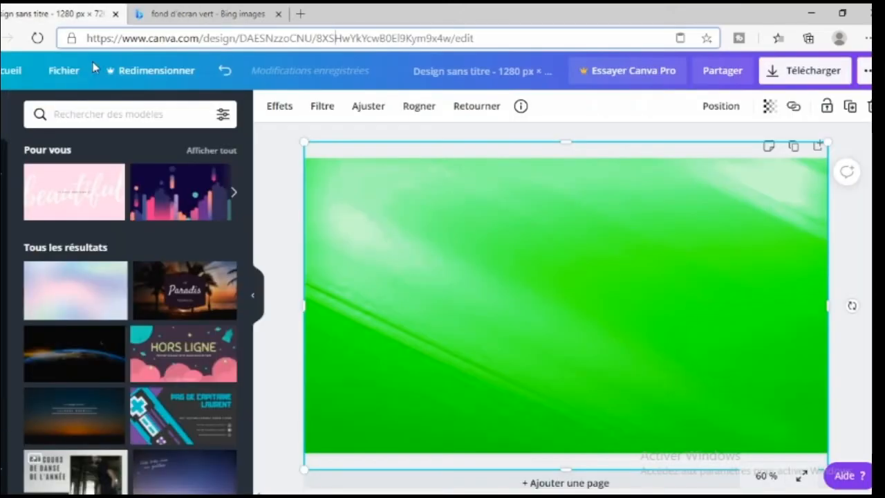
click(206, 14)
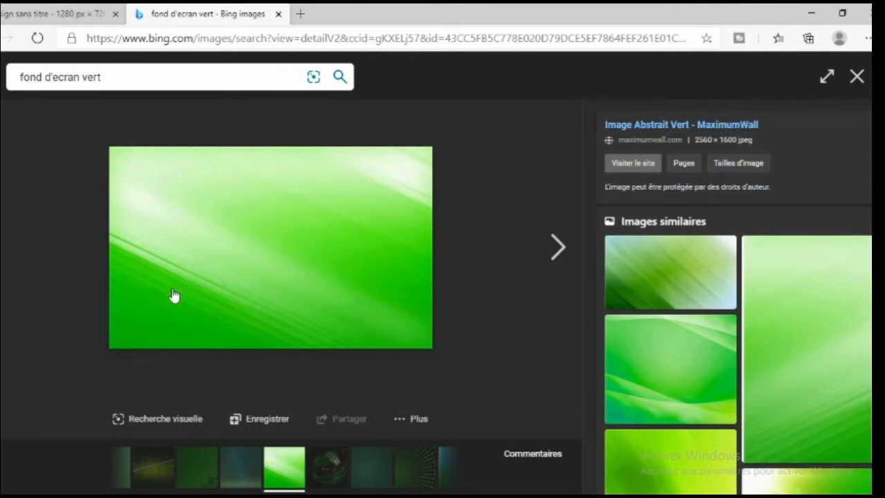
click(45, 11)
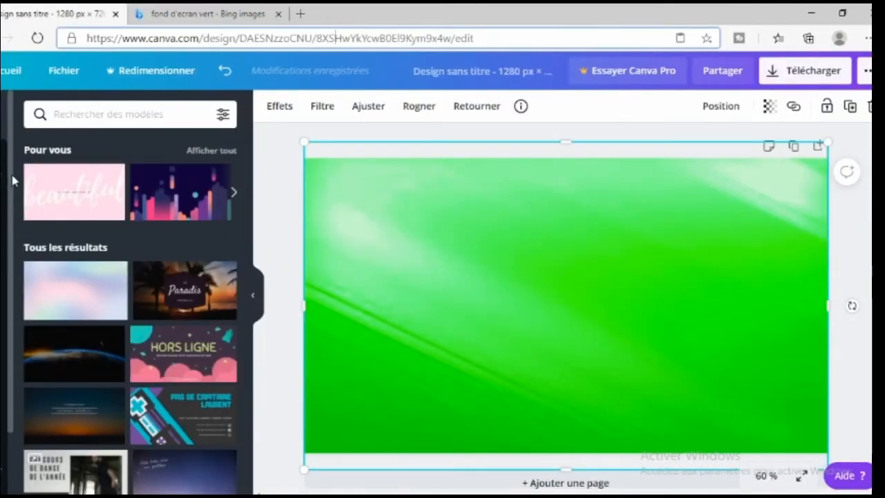
Show the uploaded images of the design editor and check the sources available for importing media.
click(4, 214)
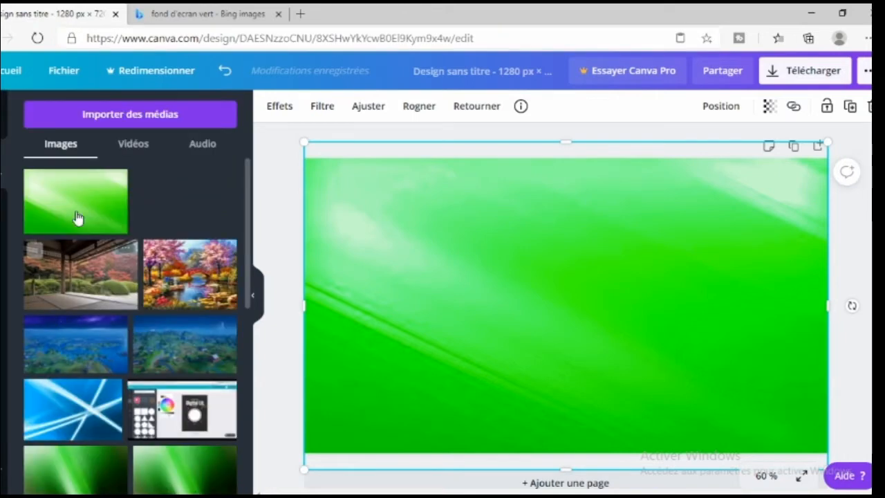
click(123, 116)
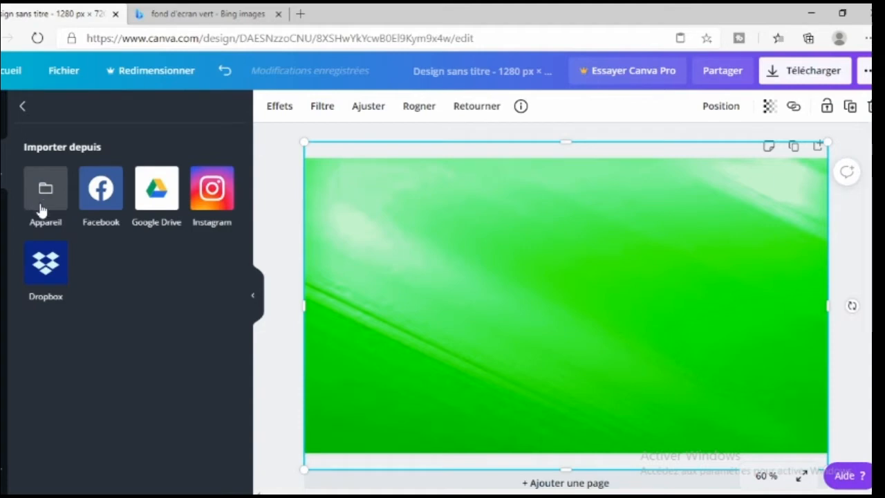
click(22, 107)
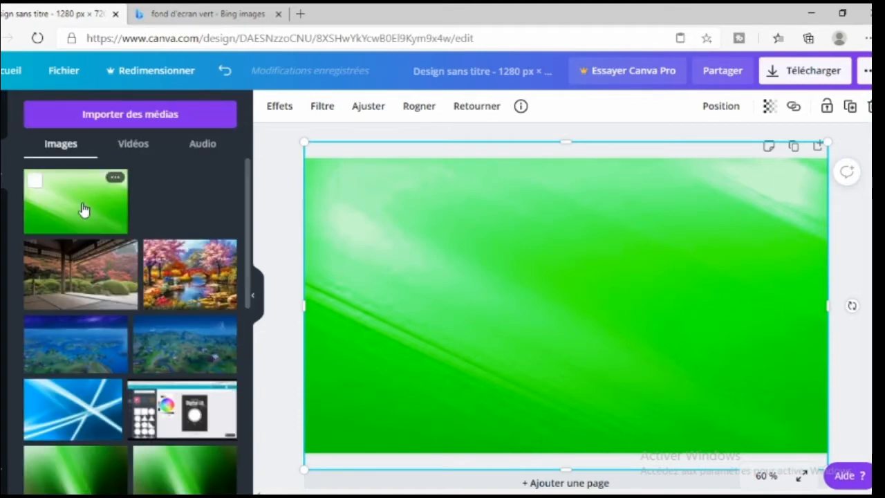
Add the uploaded panzoid screenshot to the page, shrink it and place it in the lower right part of the design.
scroll(221, 302, down, 3)
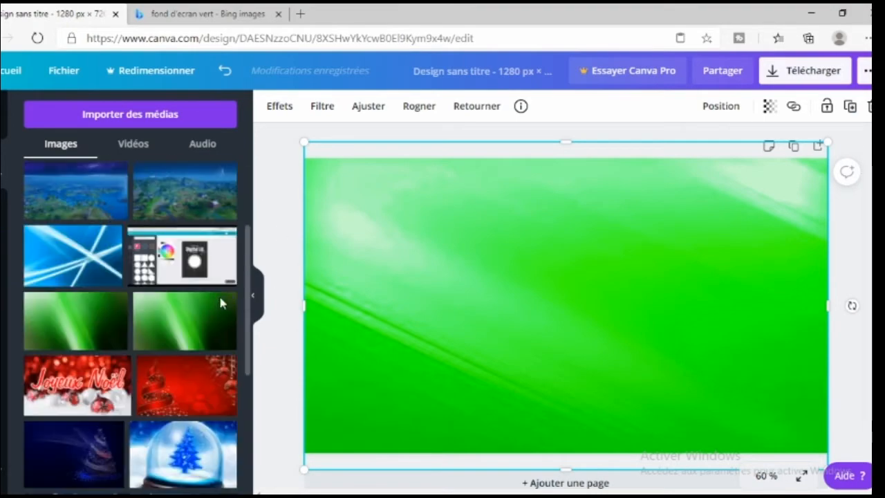
scroll(182, 293, down, 3)
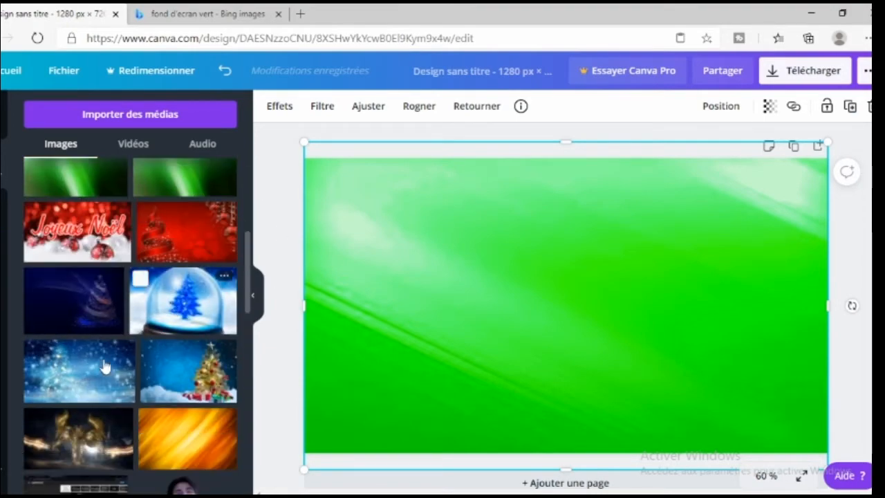
scroll(114, 458, down, 3)
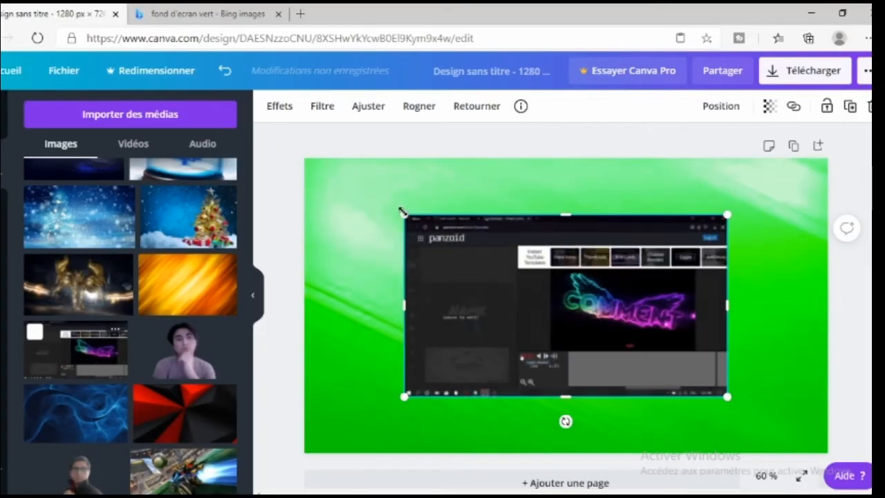
drag(405, 214, 501, 269)
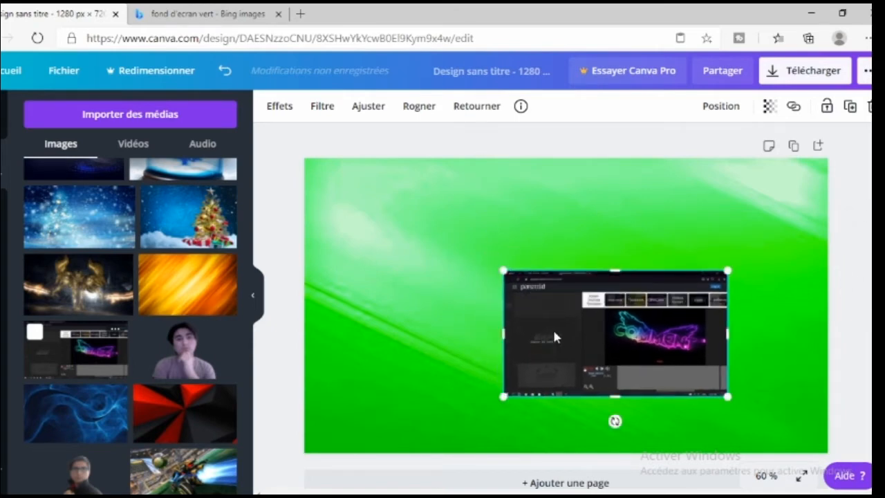
drag(584, 336, 619, 338)
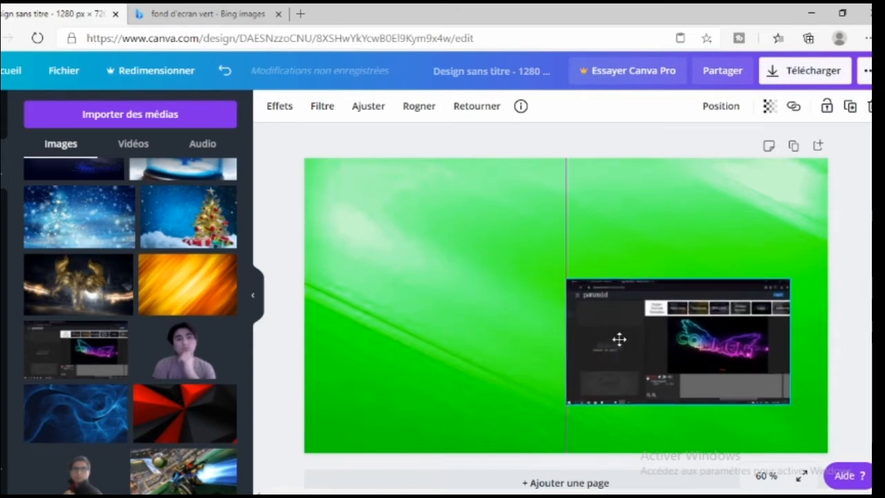
Place the uploaded portrait cutout in the page's lower-left corner and adjust it to brightness 16, contrast 41, saturation 34 and blur -14.
drag(81, 293, 82, 293)
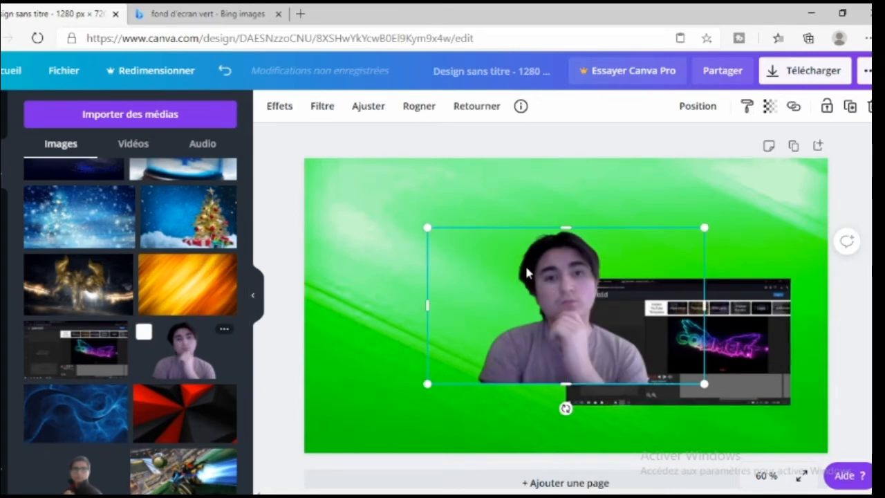
drag(521, 302, 419, 356)
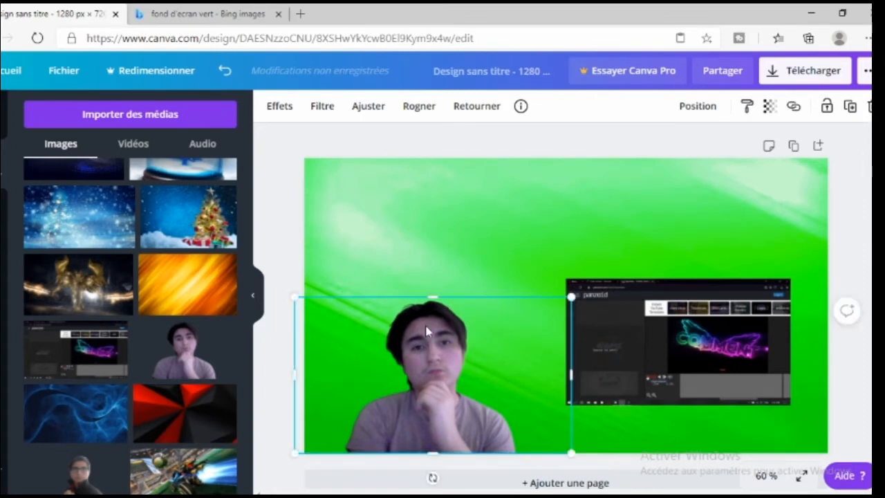
click(367, 105)
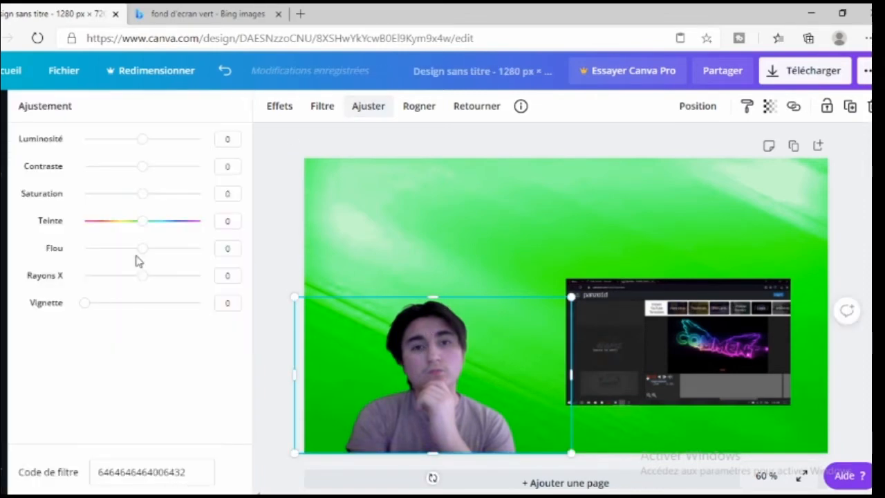
drag(138, 252, 137, 253)
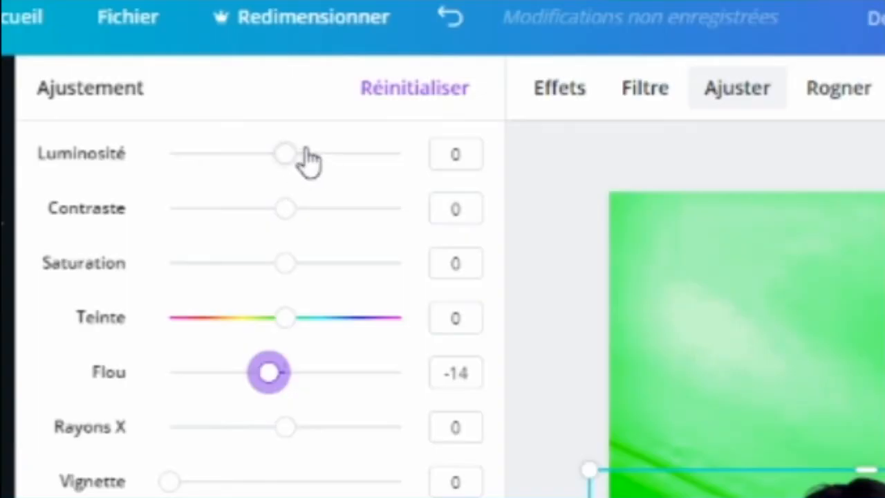
click(152, 140)
click(333, 208)
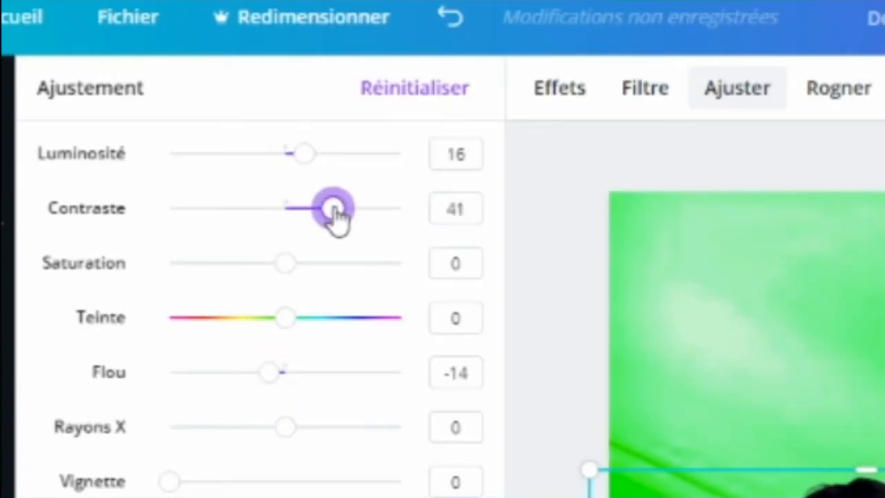
drag(306, 255, 323, 257)
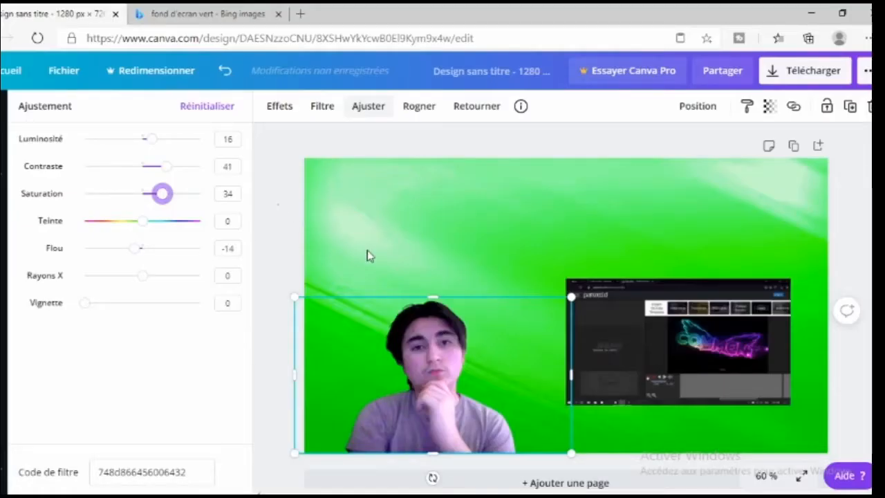
Adjust the panzoid screenshot to brightness 16, contrast 35, saturation 39 and vignette 49.
click(732, 371)
click(367, 106)
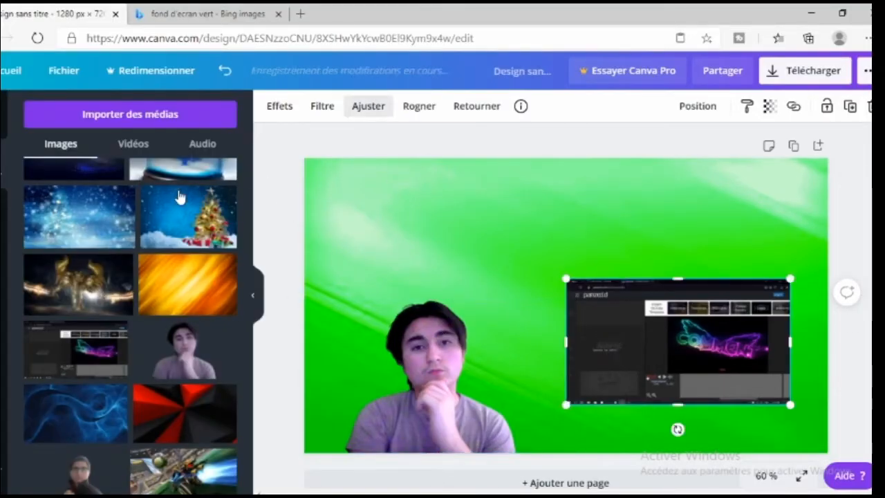
drag(164, 196, 166, 196)
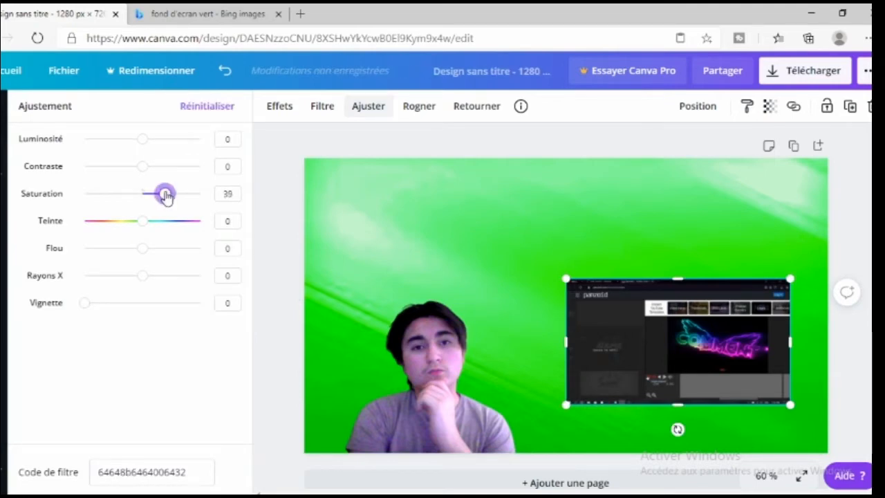
click(151, 140)
click(163, 169)
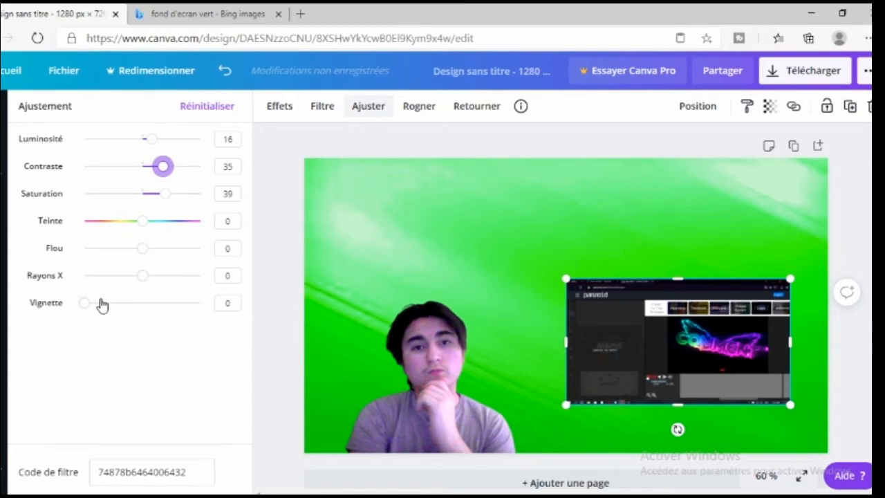
drag(184, 306, 141, 318)
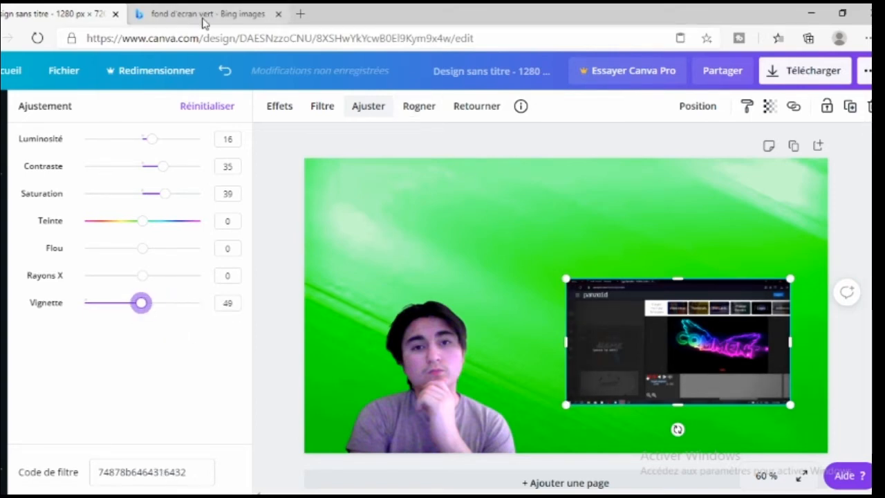
key(Escape)
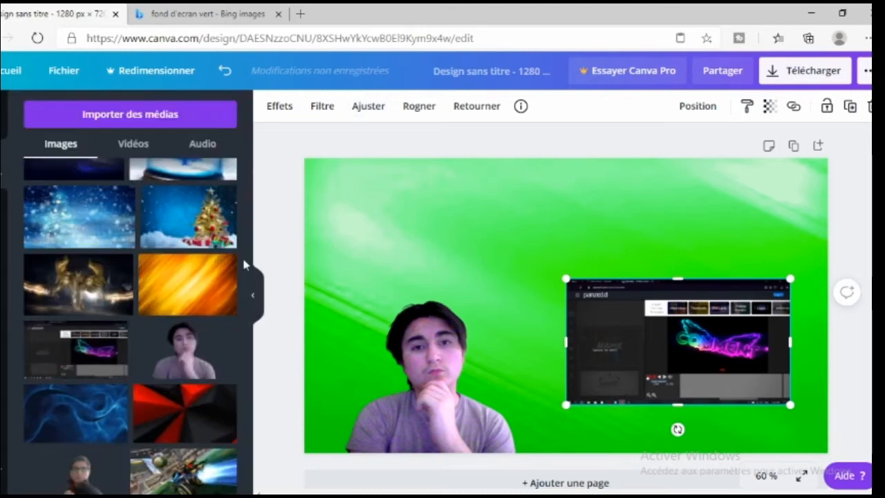
Add the white arrow cursor from the recently used elements, shrink it and place it over the lower right part of the panzoid screenshot.
click(2, 268)
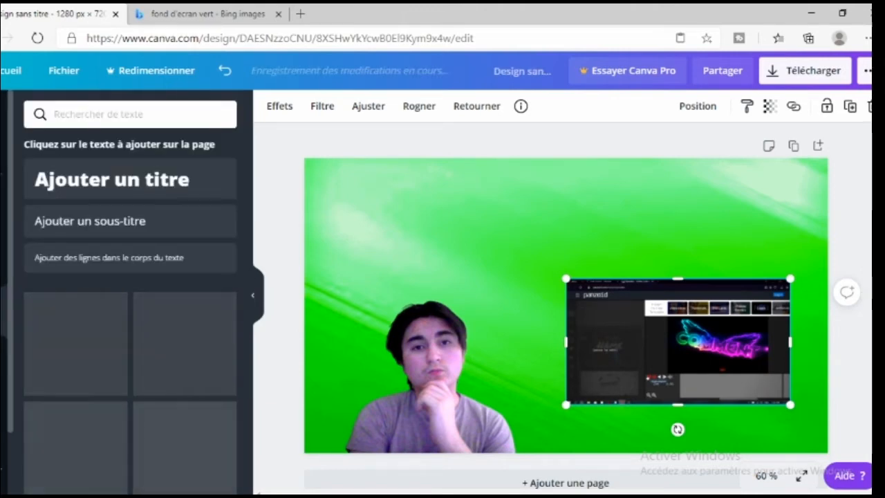
click(4, 273)
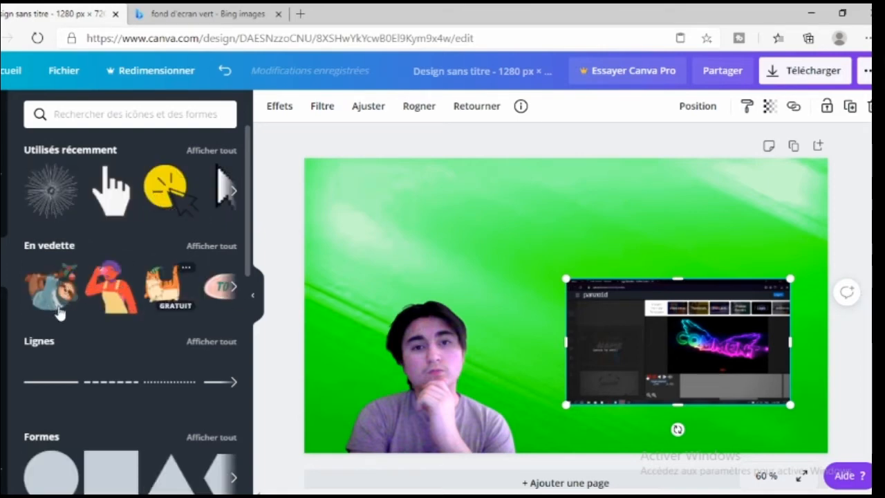
click(218, 186)
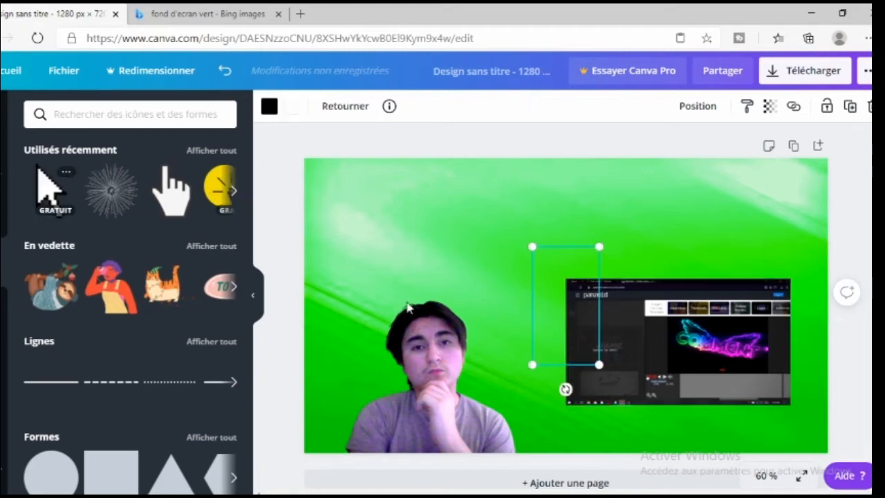
drag(562, 299, 575, 324)
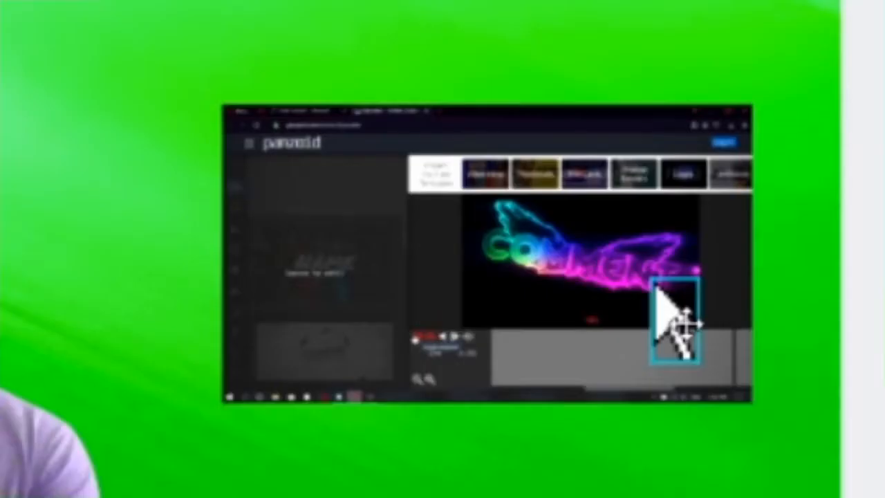
drag(684, 322, 684, 329)
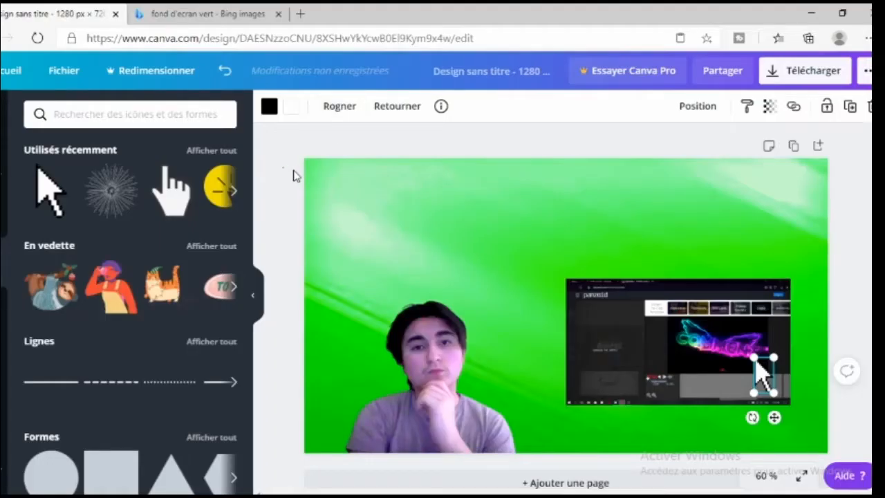
click(294, 176)
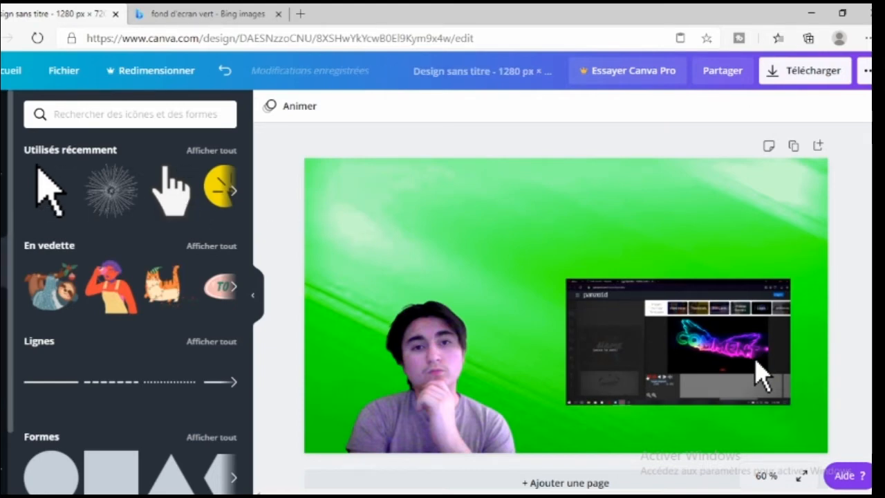
Add the recently used NOUVEAU RÉFÉRENCEMENT text combination to the page and delete its subtitle line.
click(3, 310)
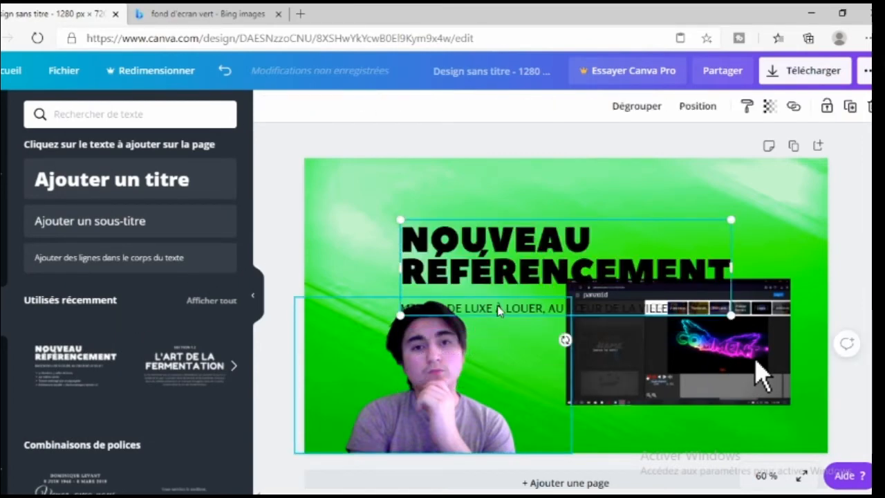
click(527, 308)
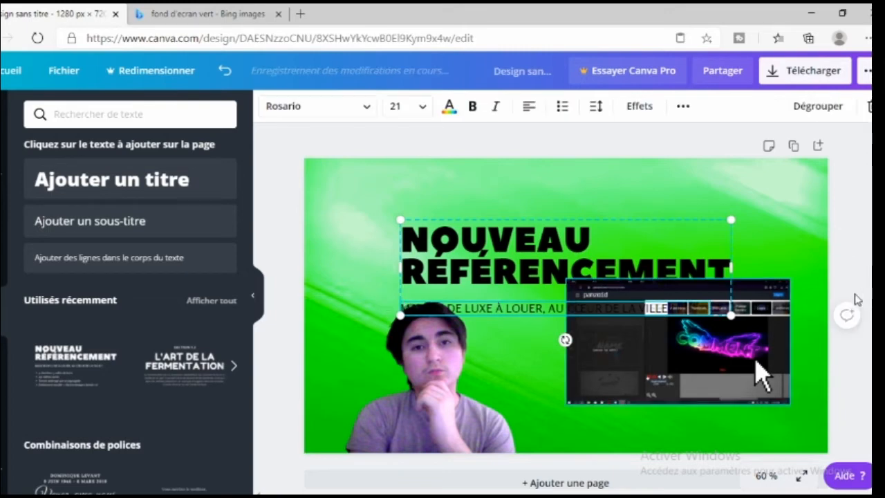
key(Delete)
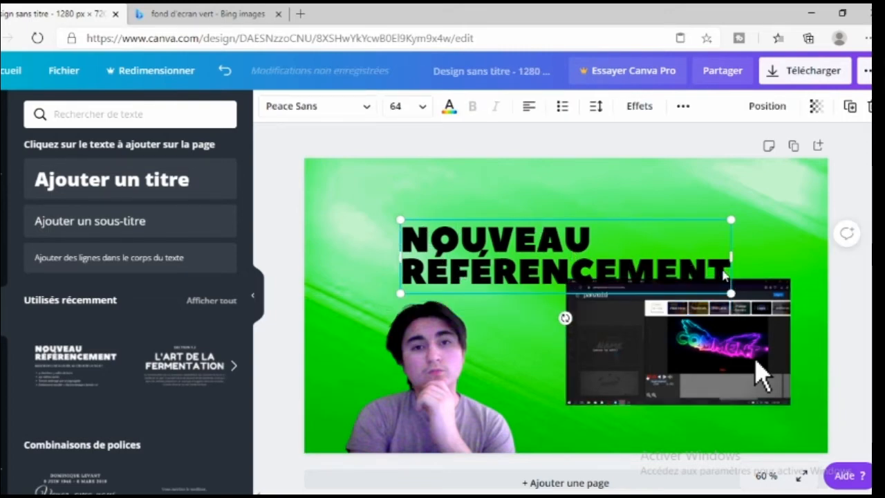
Replace the heading's text with UNE MINIATURE and move the heading to the upper part of the page.
drag(724, 275, 422, 241)
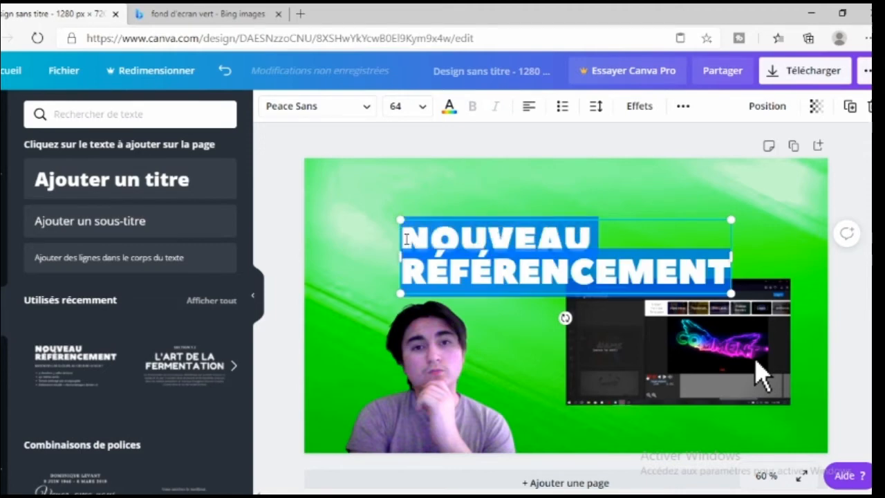
key(BackSpace)
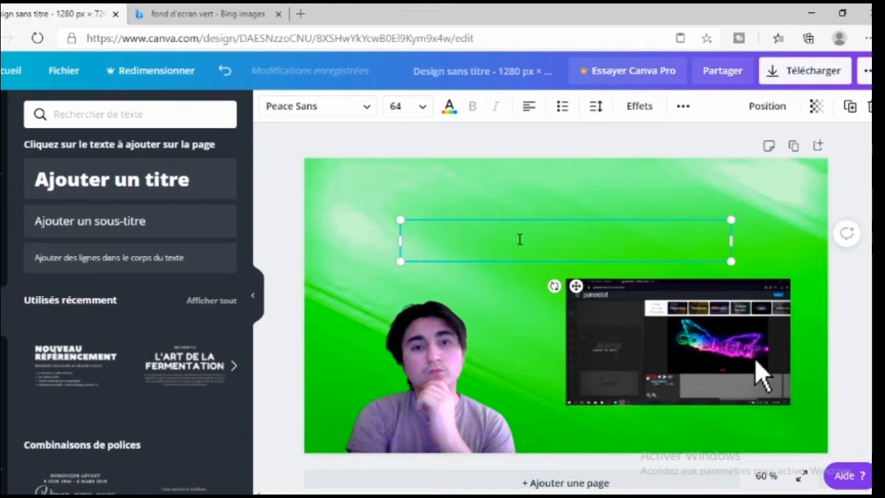
text(UNE)
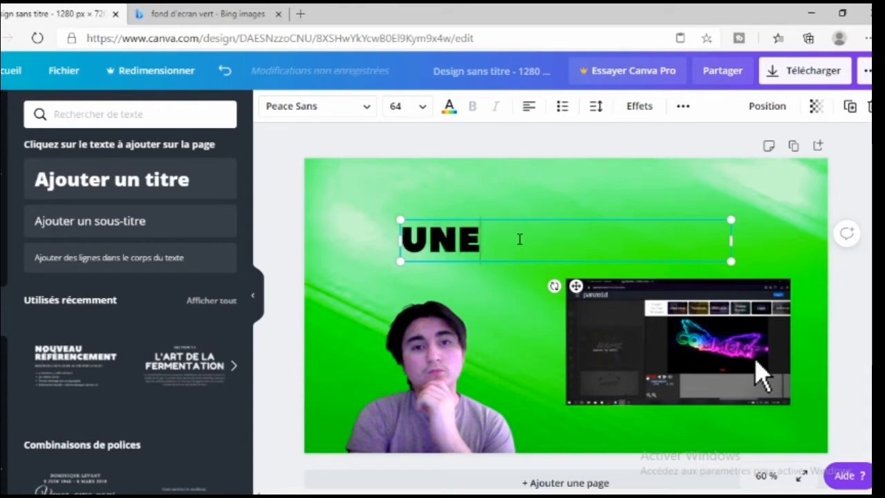
text( MINI)
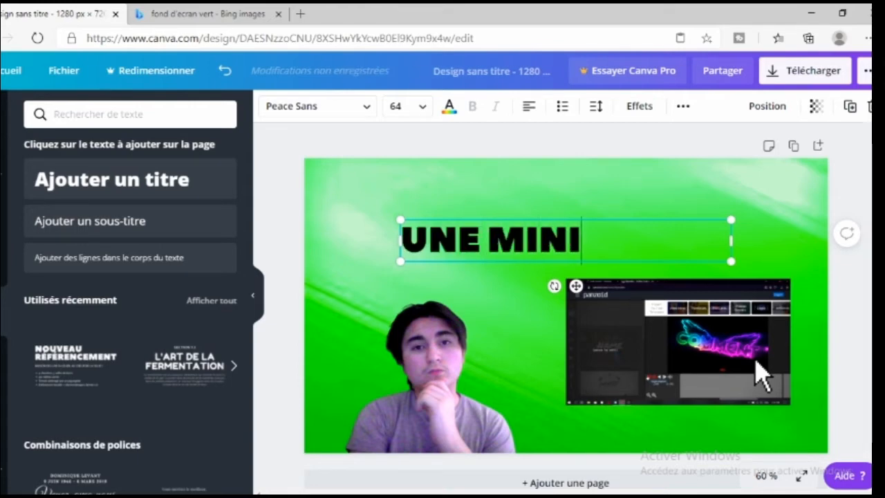
text(ATURE)
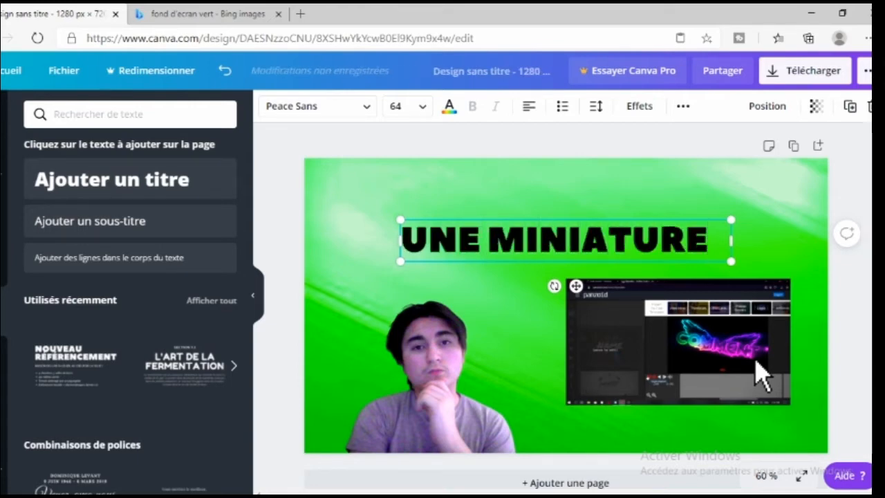
click(525, 157)
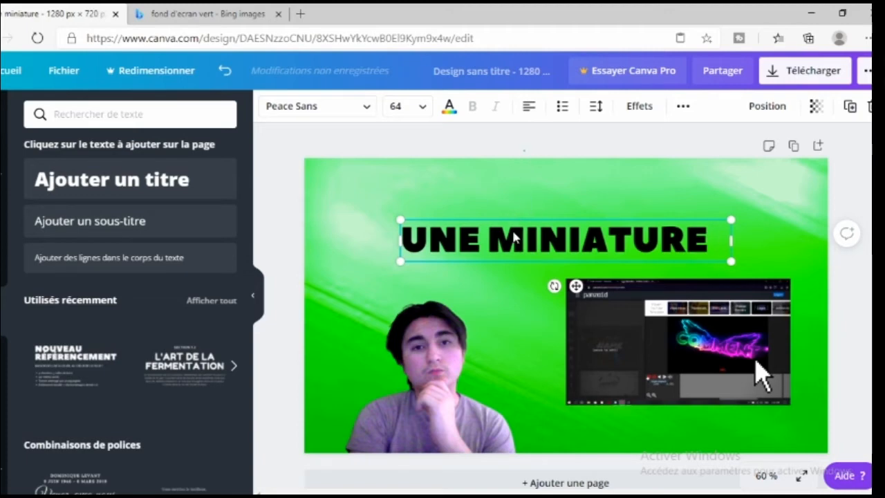
drag(499, 201, 460, 185)
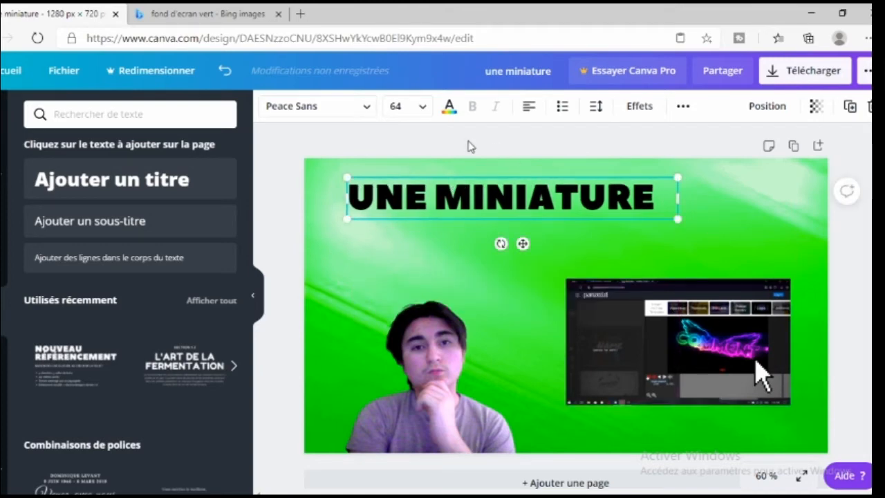
Apply the Biseautage effect to the UNE MINIATURE heading and choose white as the effect's colour.
click(638, 106)
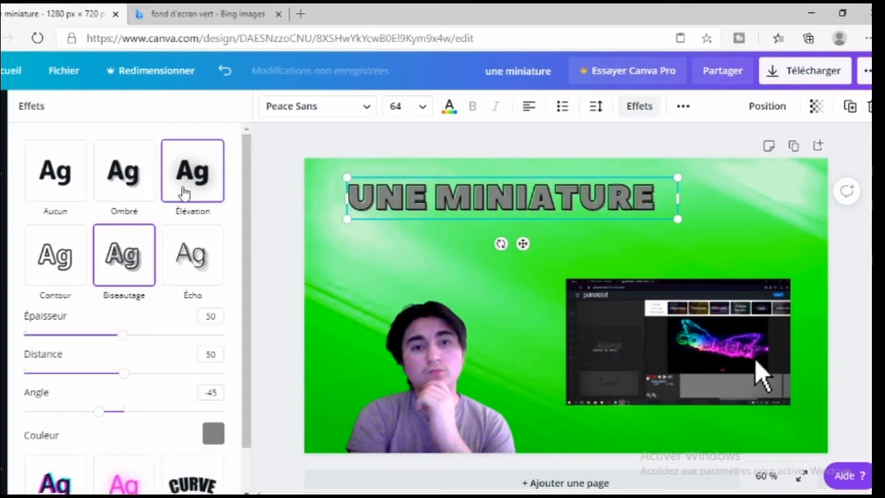
click(213, 433)
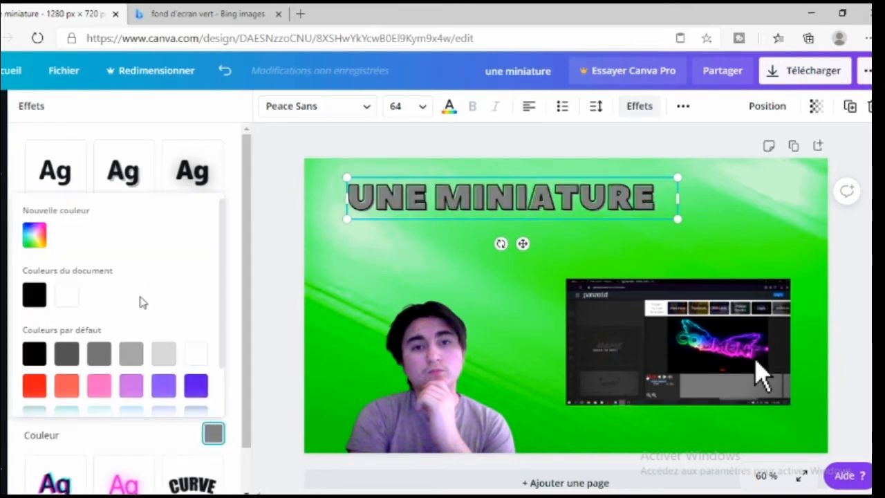
click(67, 294)
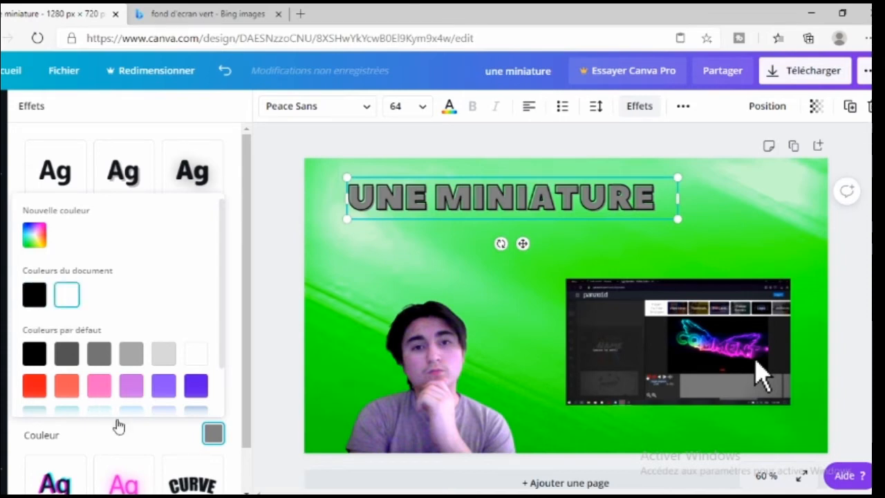
Set the UNE MINIATURE heading's Biseautage effect to a thickness of 71 and a distance of 0.
click(404, 217)
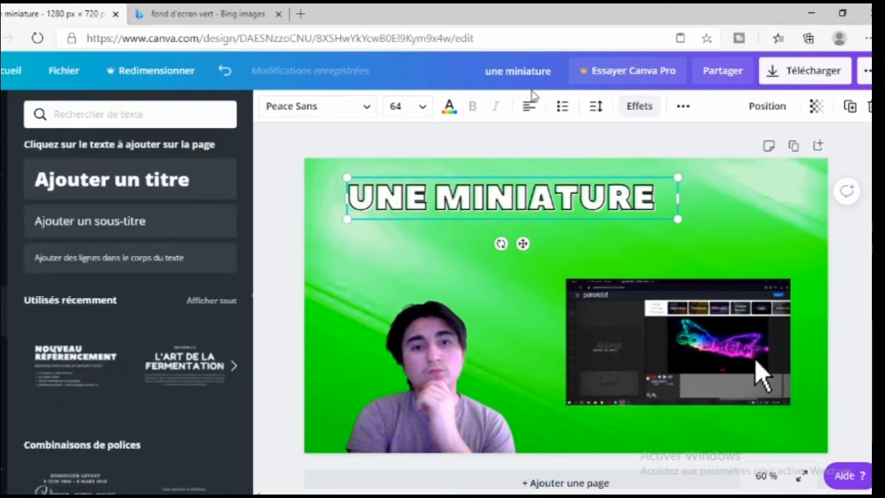
click(636, 112)
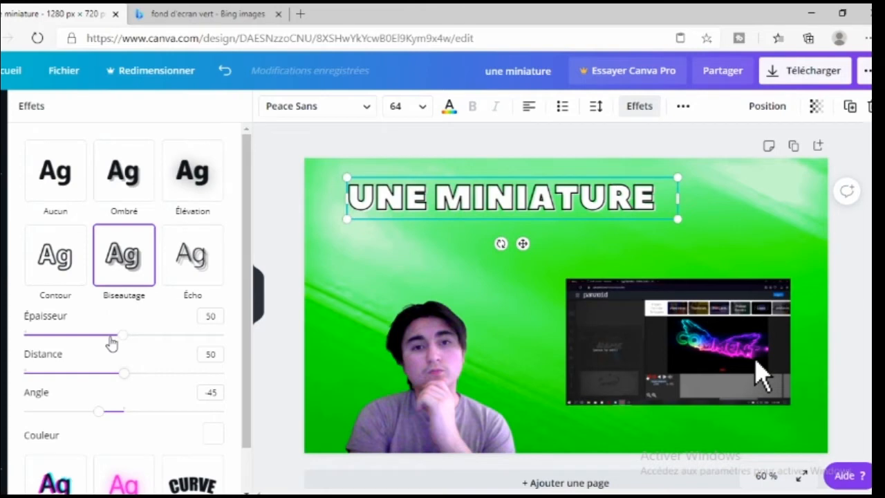
click(166, 335)
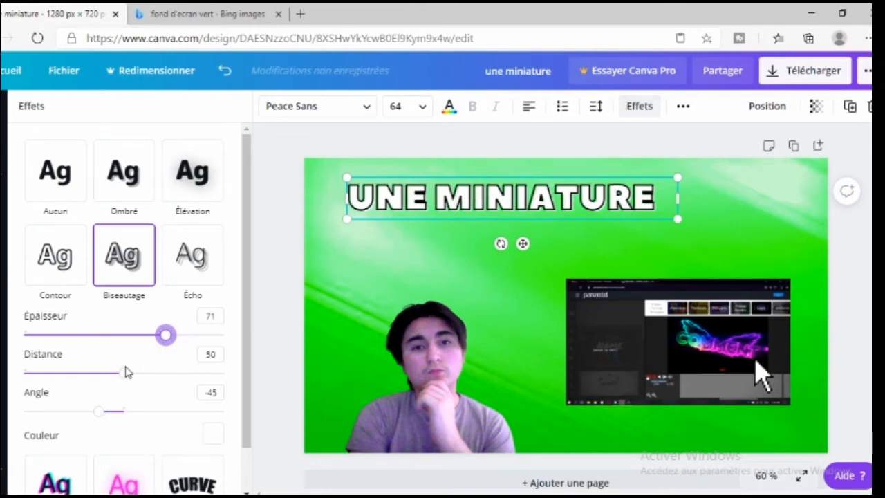
drag(123, 373, 29, 372)
key(Left)
key(Left)
key(Left)
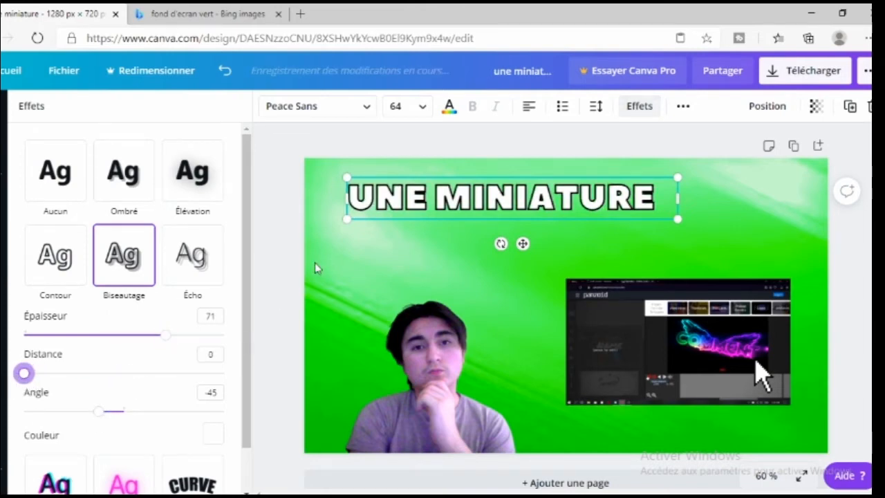
drag(121, 376, 154, 376)
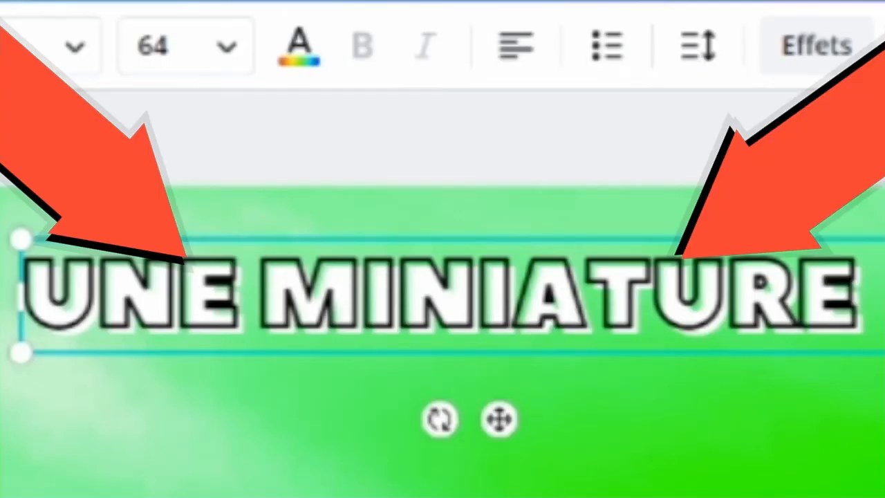
drag(123, 373, 23, 373)
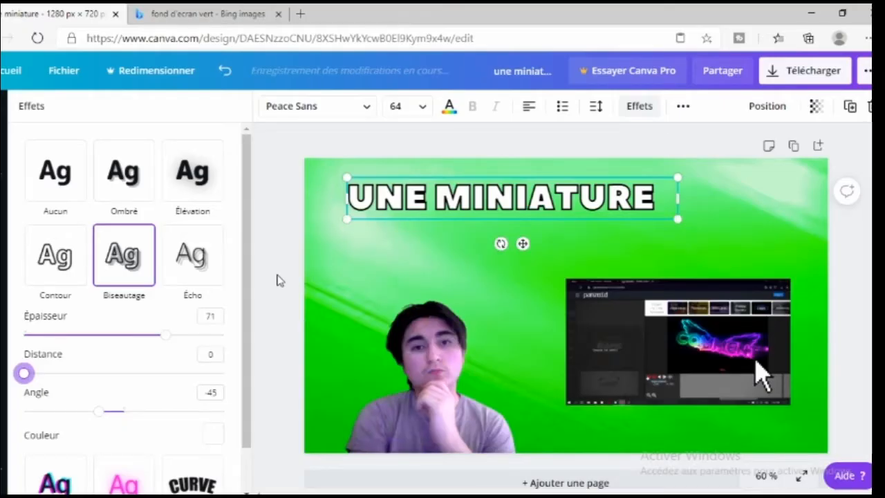
click(382, 146)
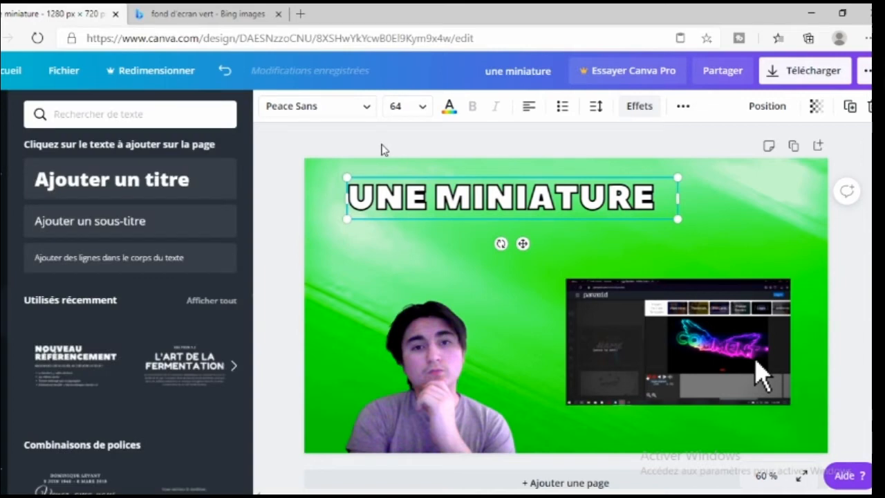
click(290, 144)
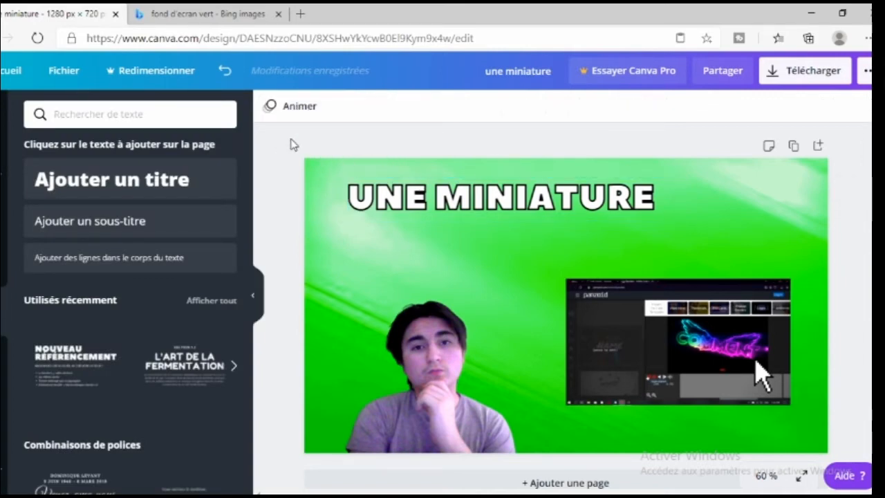
Add the recently used NOUVEAU RÉFÉRENCEMENT text combination, delete its subtitle and replace the heading text with a question mark.
click(76, 366)
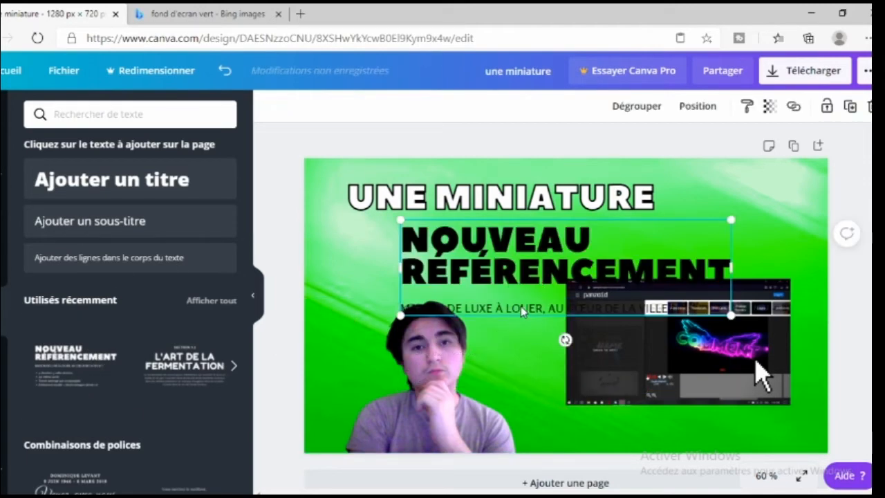
key(Delete)
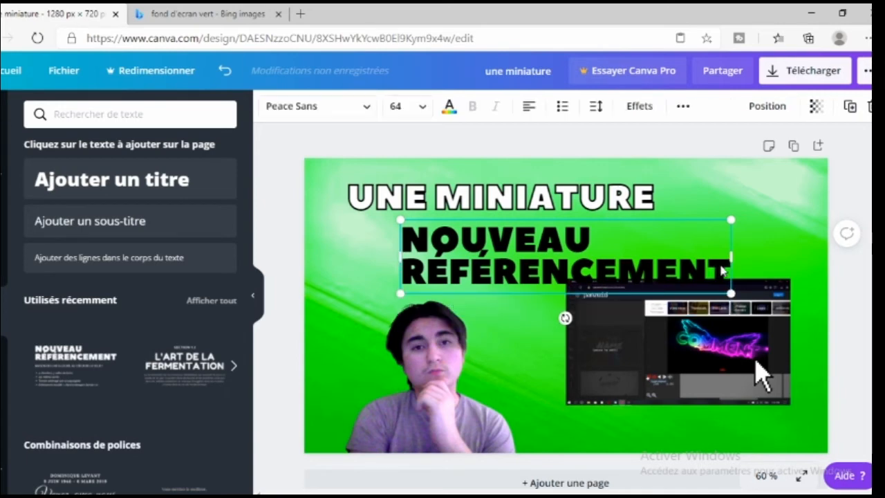
double_click(724, 274)
key(Delete)
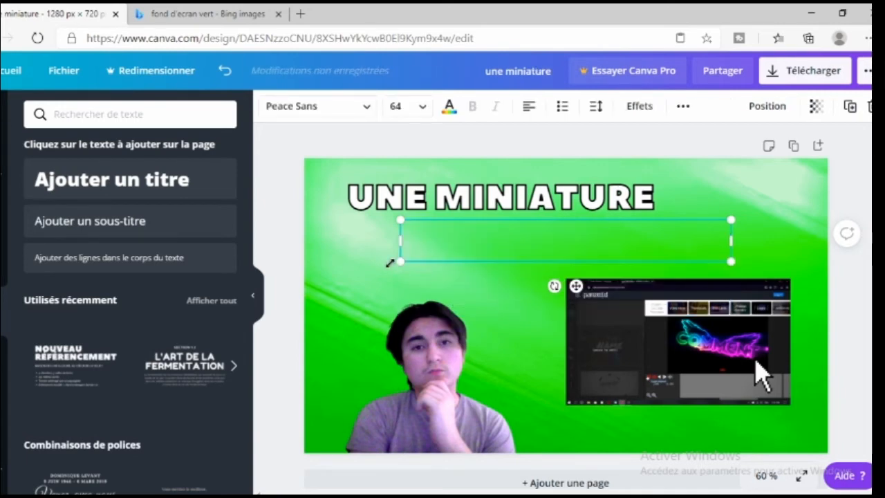
text(?)
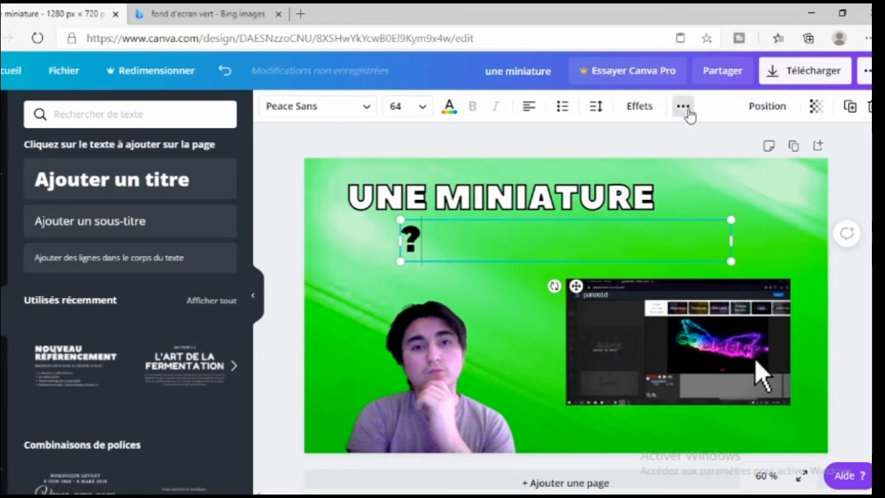
Apply the Ombré effect to the question mark with distance 75 and transparency 100, and colour the text white.
click(639, 110)
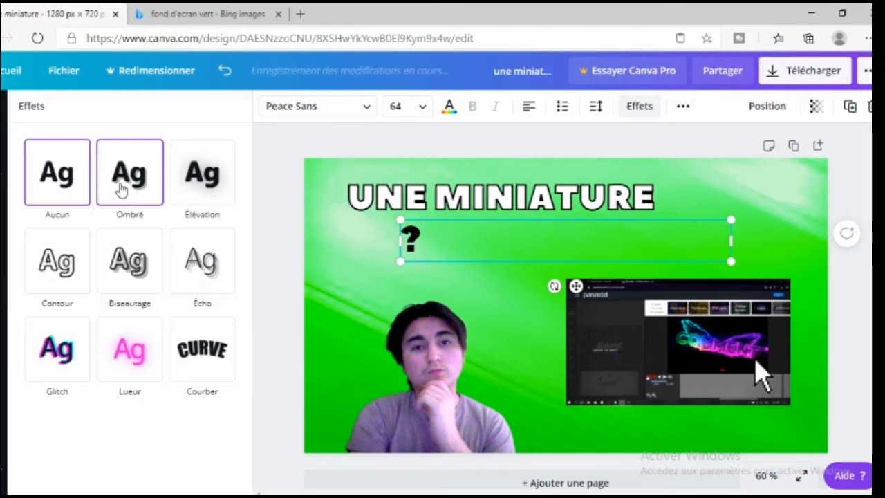
click(141, 191)
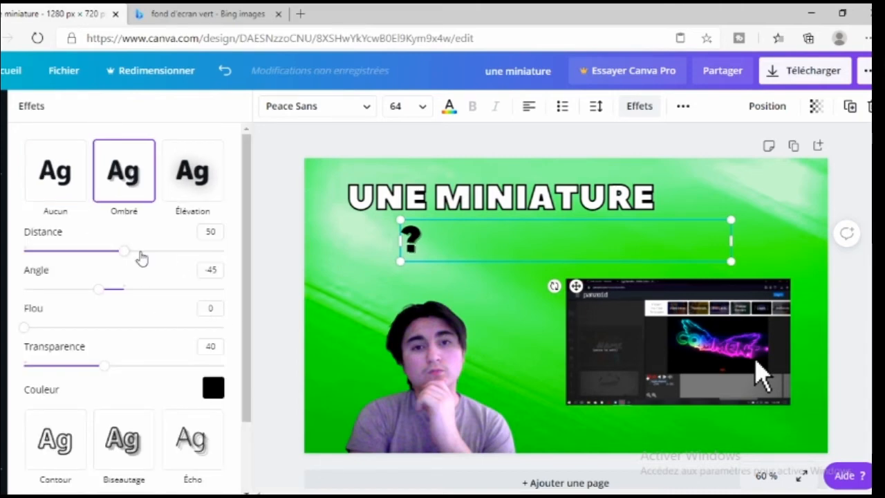
drag(144, 253, 174, 251)
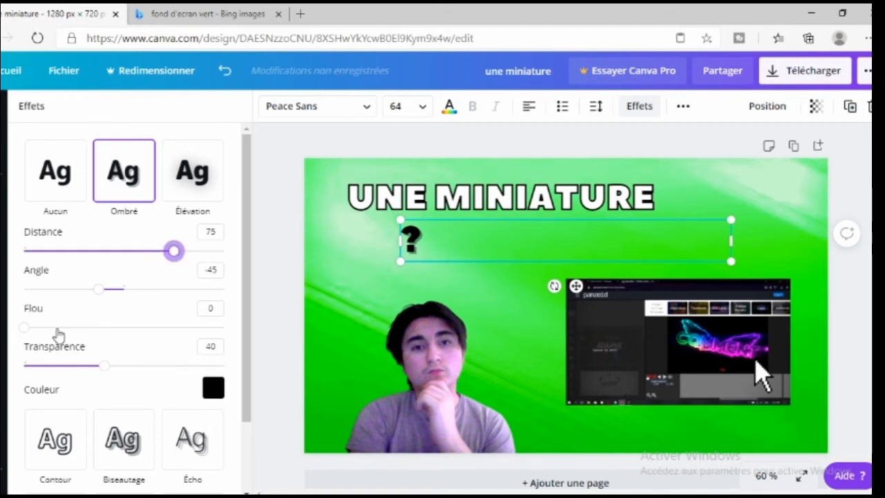
drag(107, 370, 256, 378)
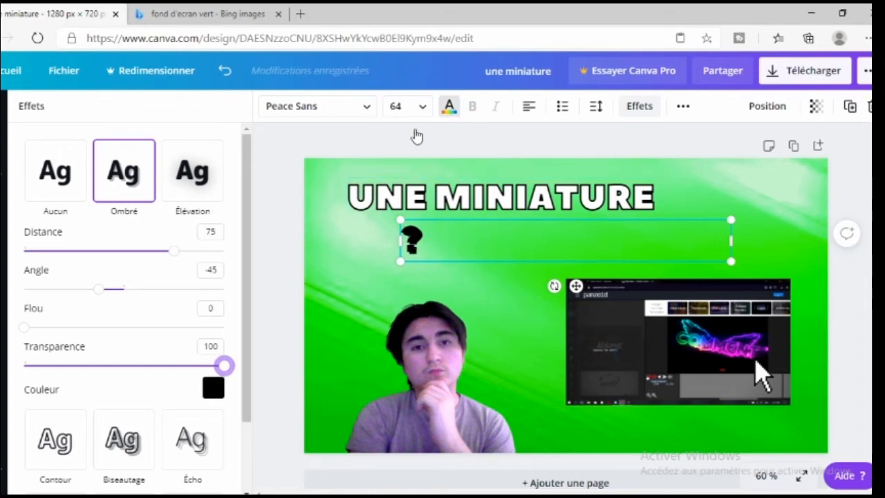
click(212, 388)
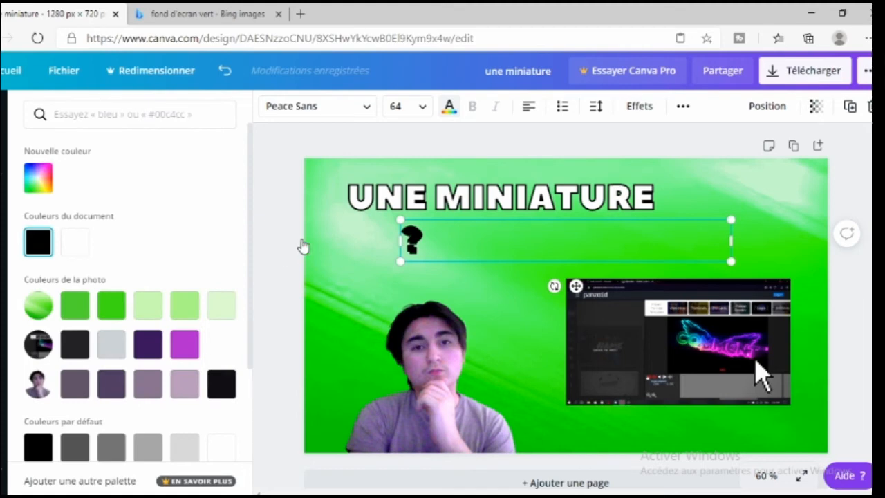
click(415, 249)
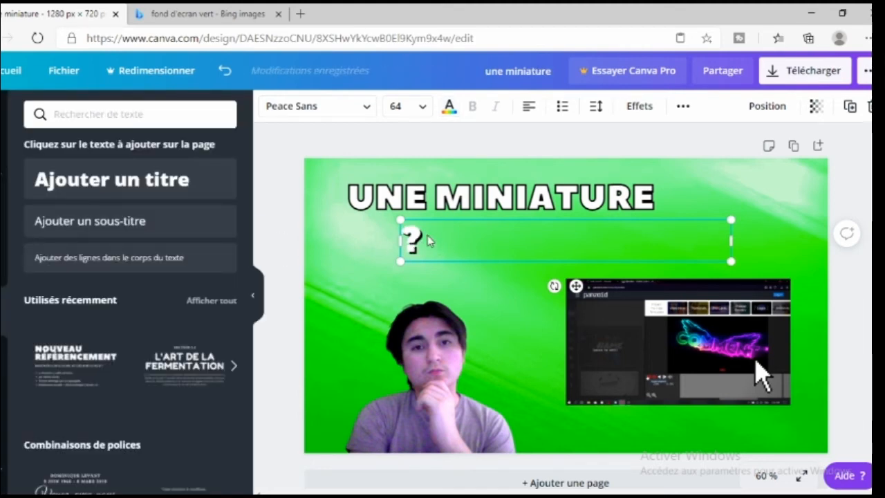
Copy the question mark and paste three duplicates of it onto the page.
right_click(425, 238)
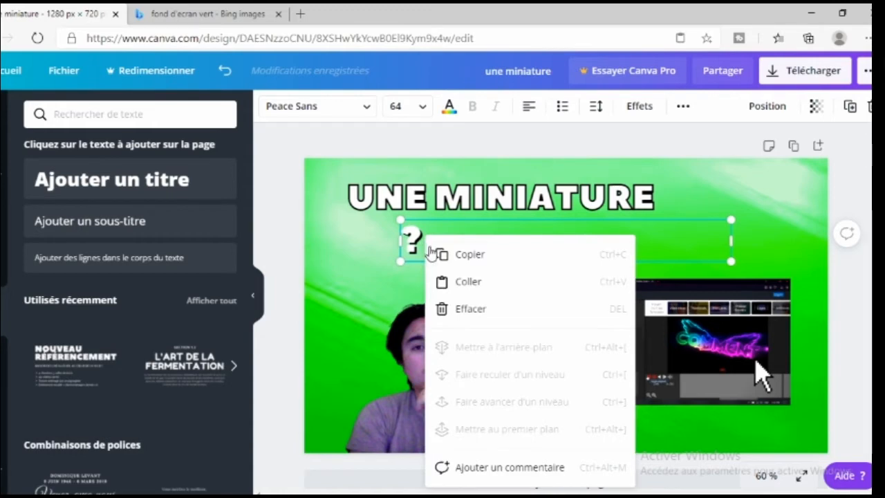
click(464, 254)
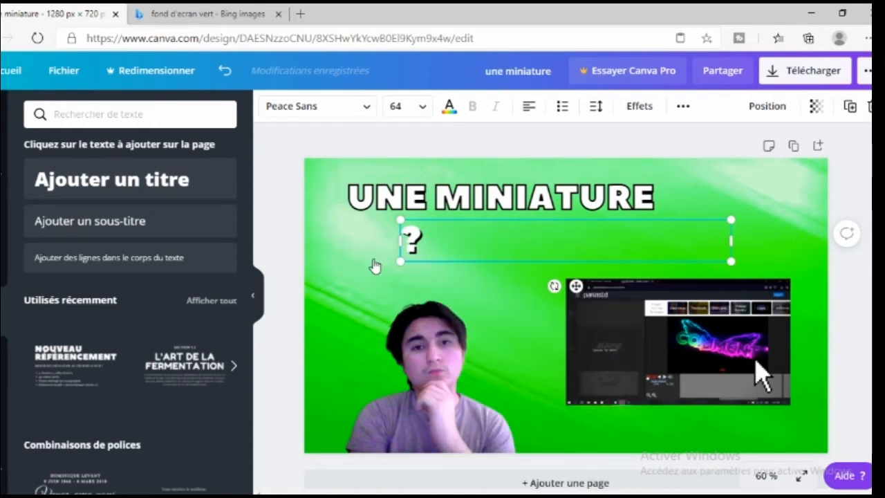
right_click(374, 266)
click(414, 289)
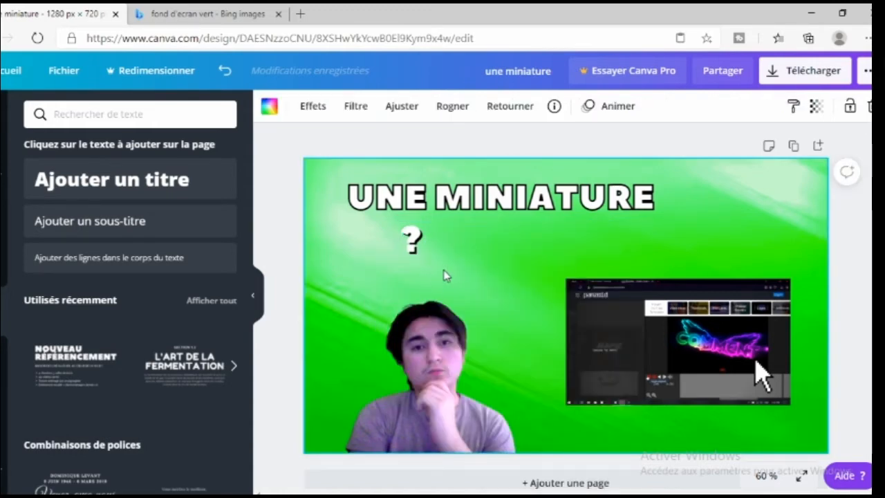
right_click(444, 275)
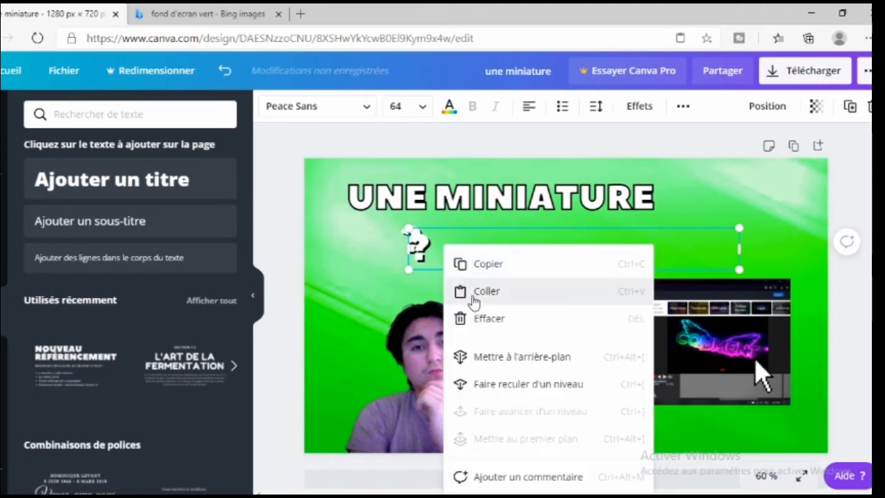
click(475, 294)
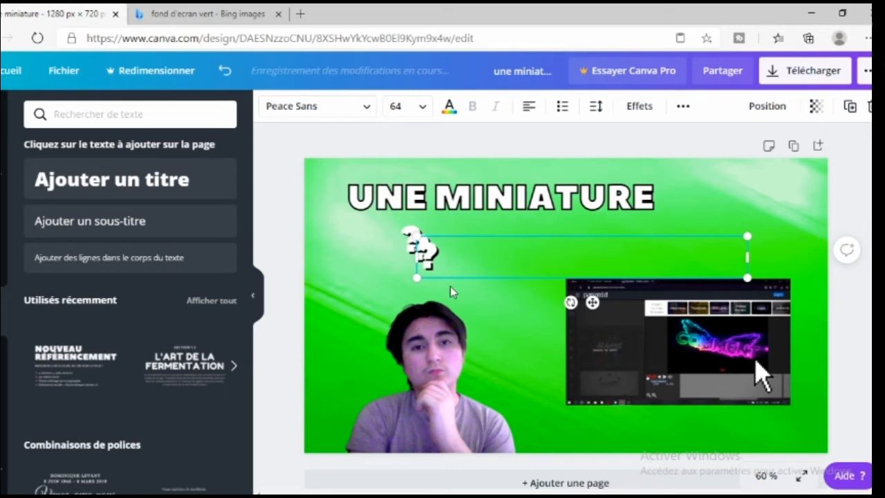
right_click(447, 282)
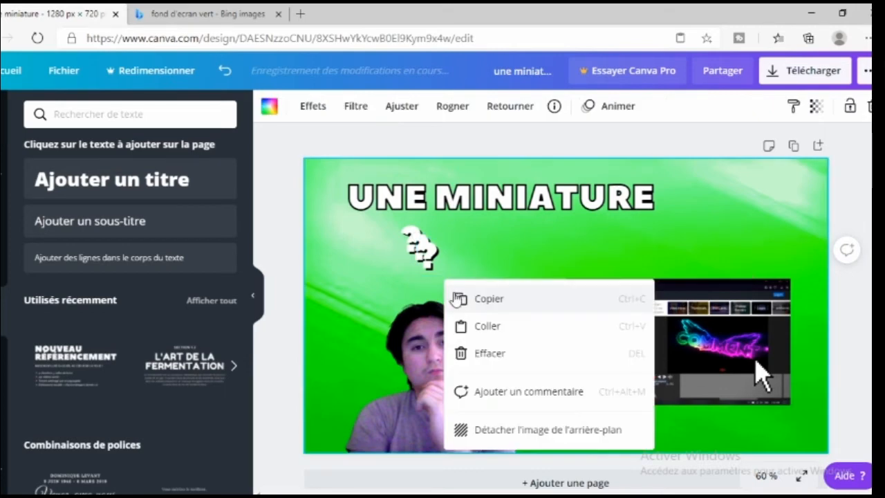
click(483, 330)
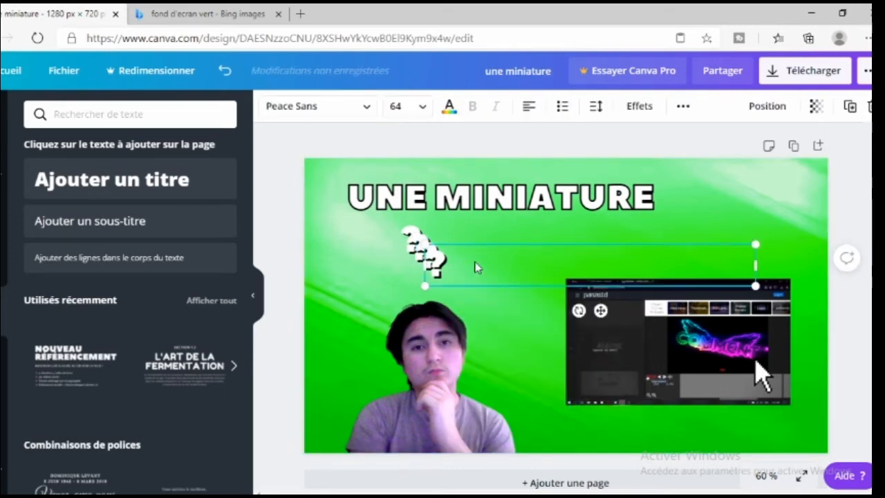
Place one question mark directly after the UNE MINIATURE heading and another over the panzoid screenshot's upper right corner.
drag(582, 251, 708, 194)
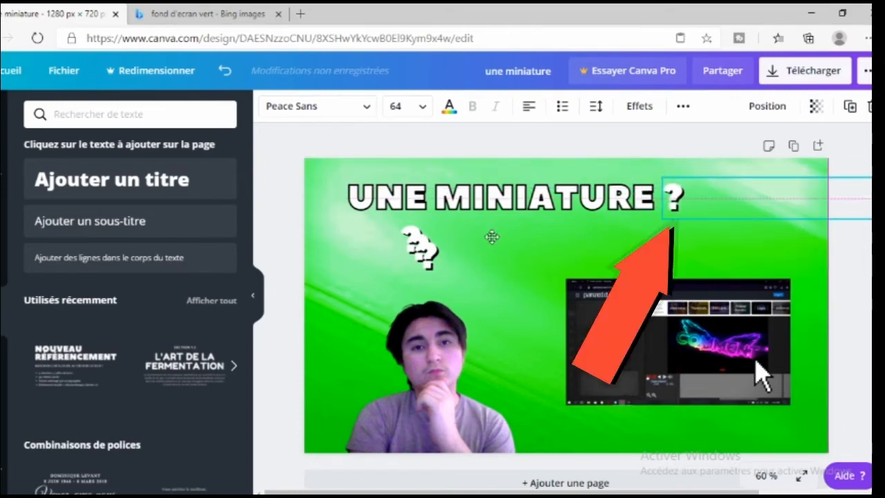
click(448, 251)
drag(661, 263, 793, 279)
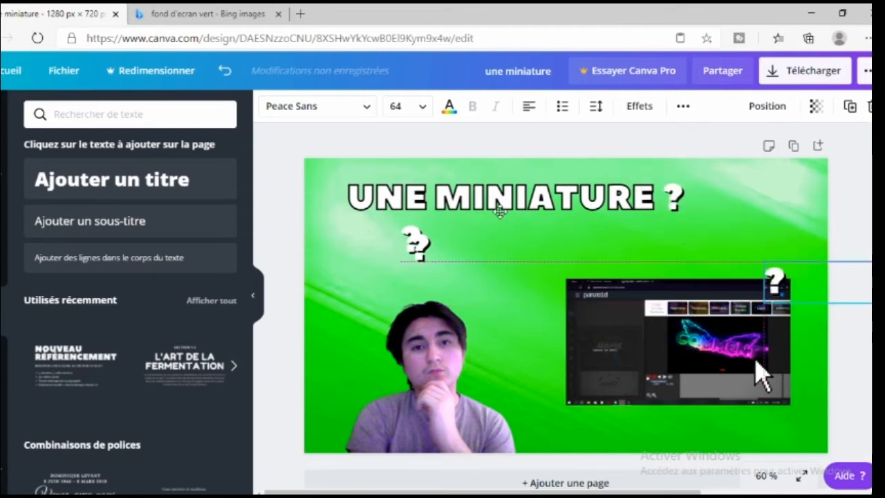
Move the two remaining question marks to the panzoid screenshot's top edge, one near the middle and one at the upper left corner.
click(429, 252)
drag(429, 250, 668, 276)
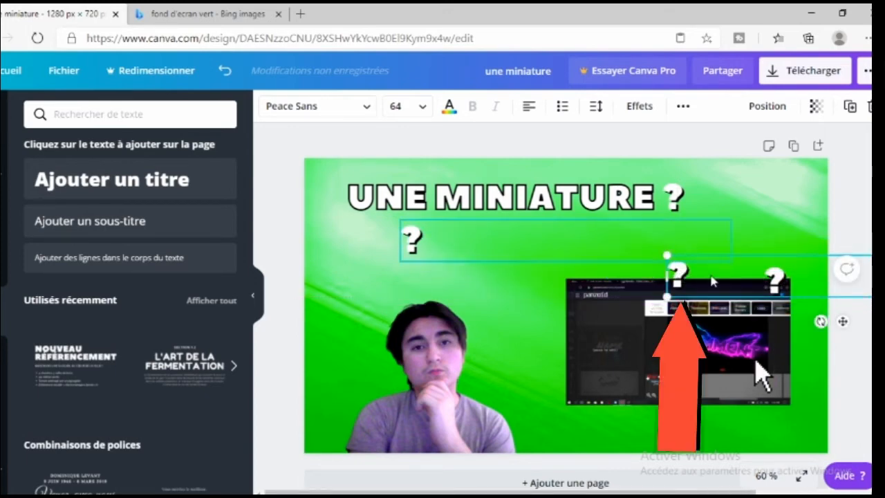
drag(732, 287, 697, 284)
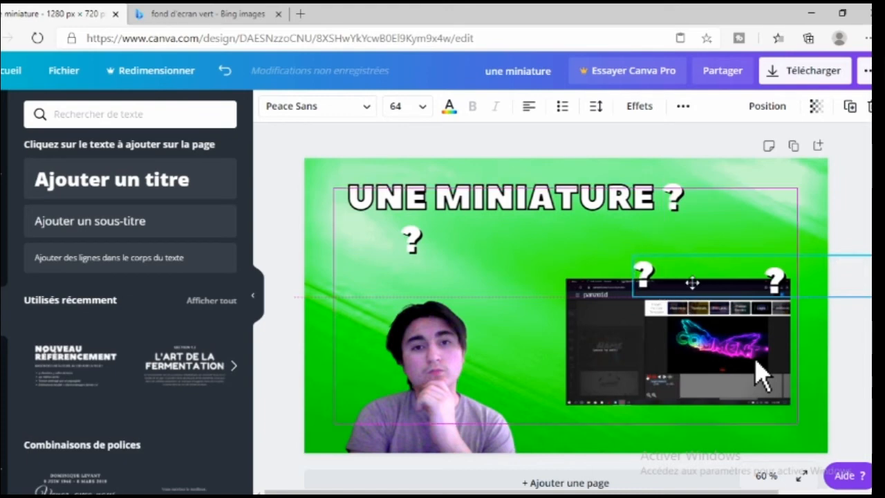
drag(413, 240, 581, 272)
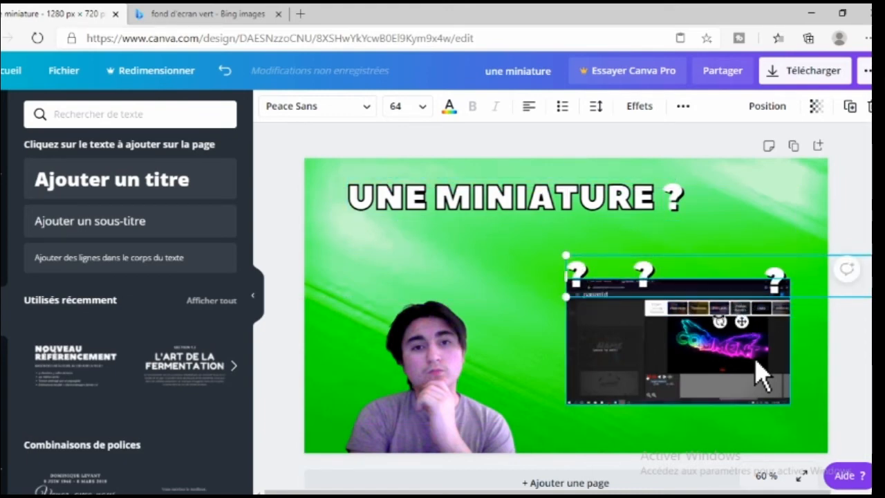
Tilt the question mark at the screenshot's upper left corner slightly counterclockwise and adjust its position, and raise the middle question mark a little.
drag(721, 321, 725, 322)
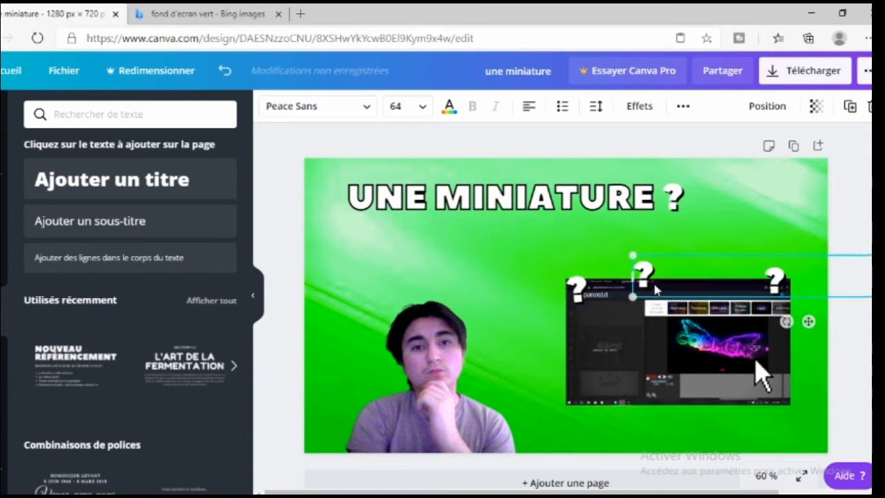
drag(653, 291, 653, 278)
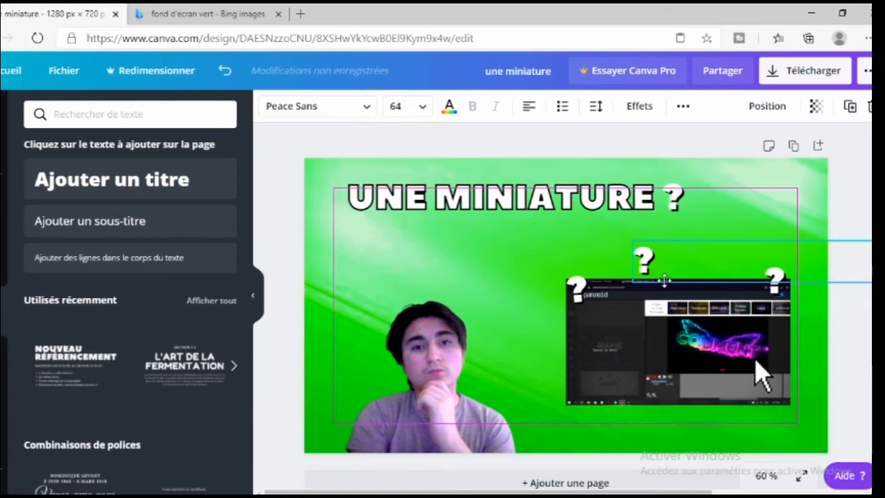
click(594, 291)
drag(595, 292, 588, 285)
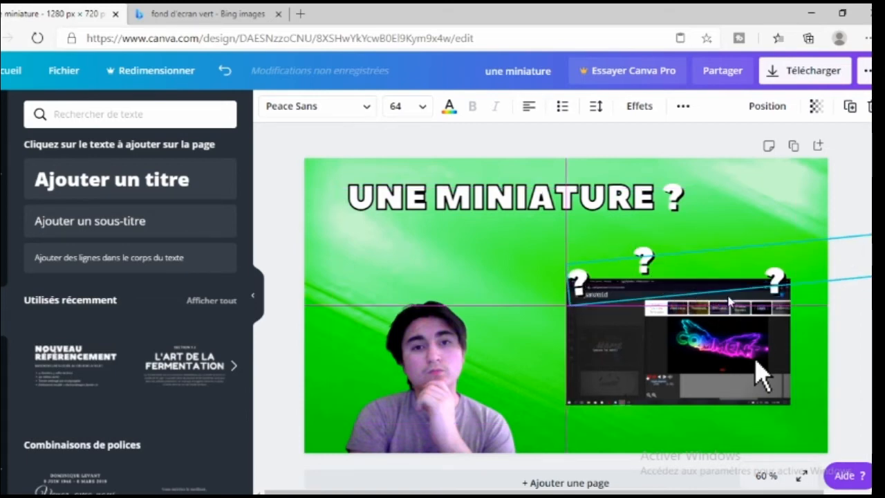
drag(728, 302, 724, 286)
Shift the middle question mark down and to the right so it sits on the screenshot's top edge, level with the right one.
click(664, 246)
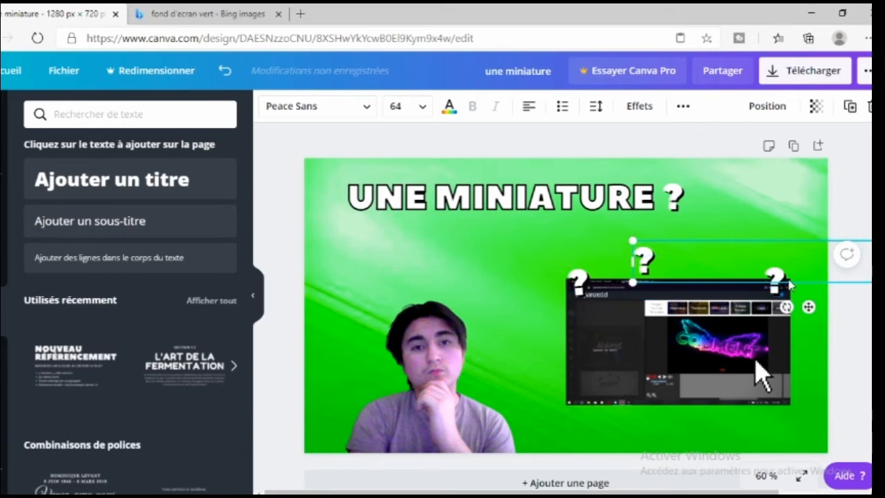
key(shift+Down)
key(shift+Down)
key(shift+Down)
key(shift+Down)
key(shift+Down)
key(shift+Right)
key(shift+Right)
key(shift+Right)
key(shift+Right)
key(shift+Right)
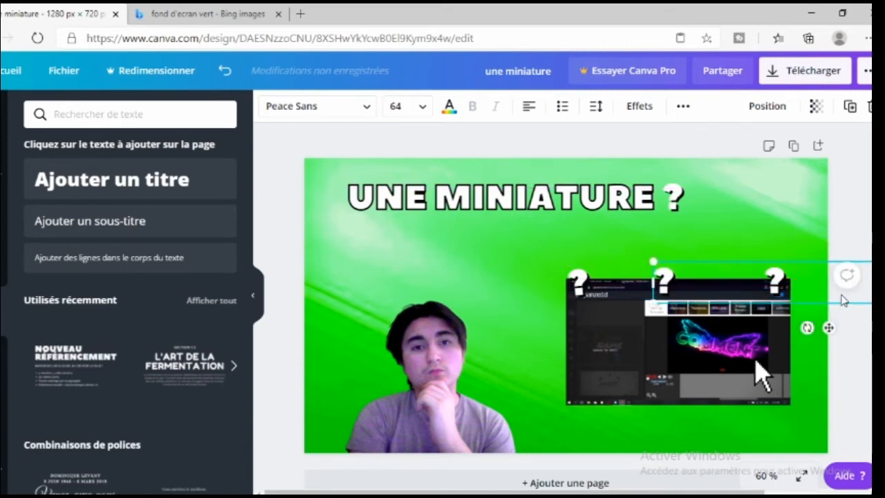
Tilt the question mark on the screenshot's upper right corner clockwise, and shift the one on the upper left corner slightly outward.
click(788, 287)
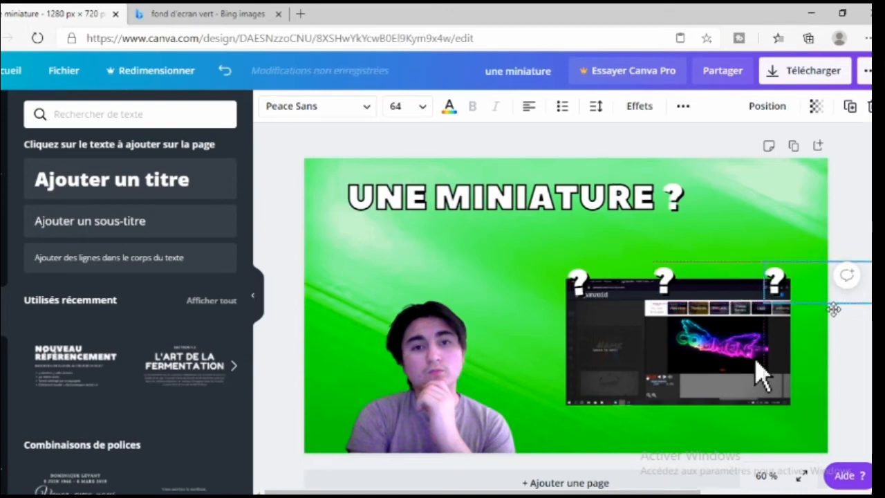
key(shift+Left)
key(shift+Left)
key(shift+Left)
key(shift+Left)
key(shift+Left)
key(shift+Left)
key(shift+Left)
key(shift+Left)
key(shift+Left)
key(shift+Left)
key(shift+Left)
key(shift+Left)
key(shift+Left)
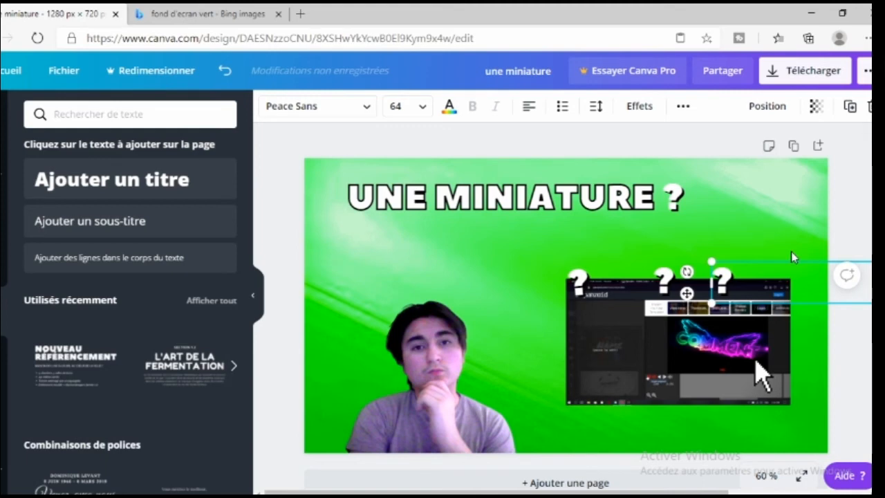
drag(791, 257, 743, 250)
drag(801, 320, 884, 357)
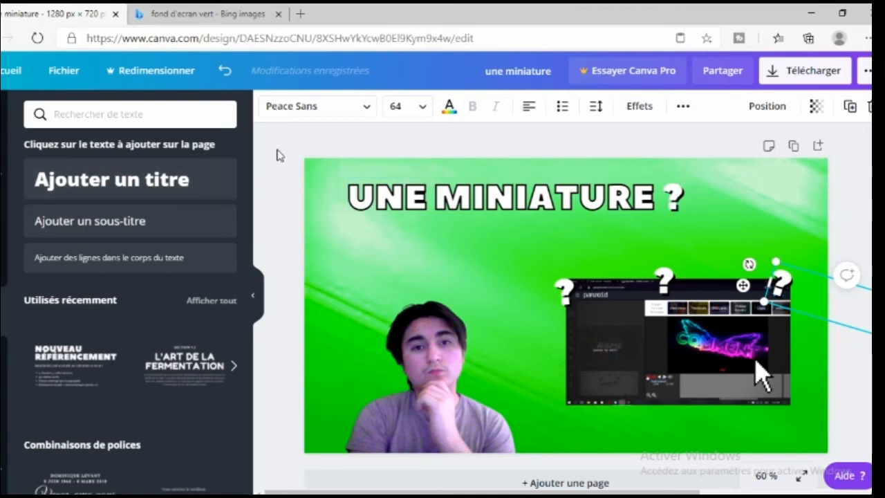
key(Escape)
Restyle the UNE MINIATURE heading in italic Agrandir Narrow Black, after trying out Agrandir Black and Abhaya Libre Regular.
click(411, 206)
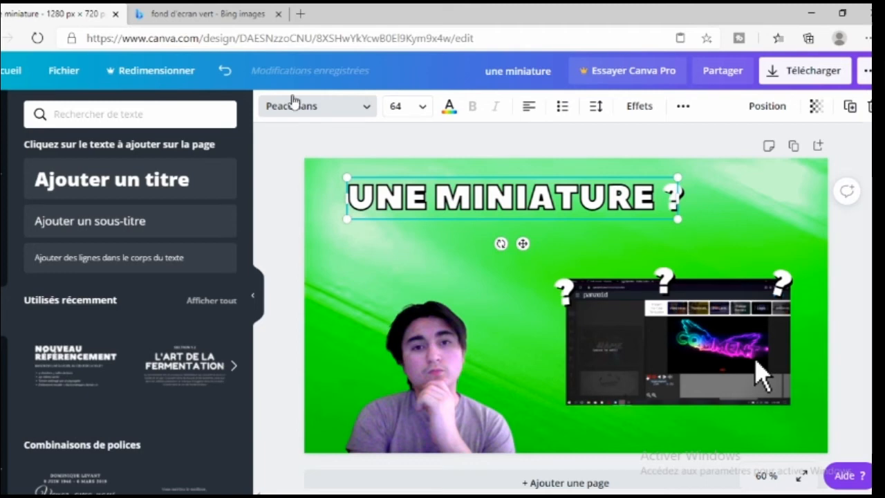
click(358, 112)
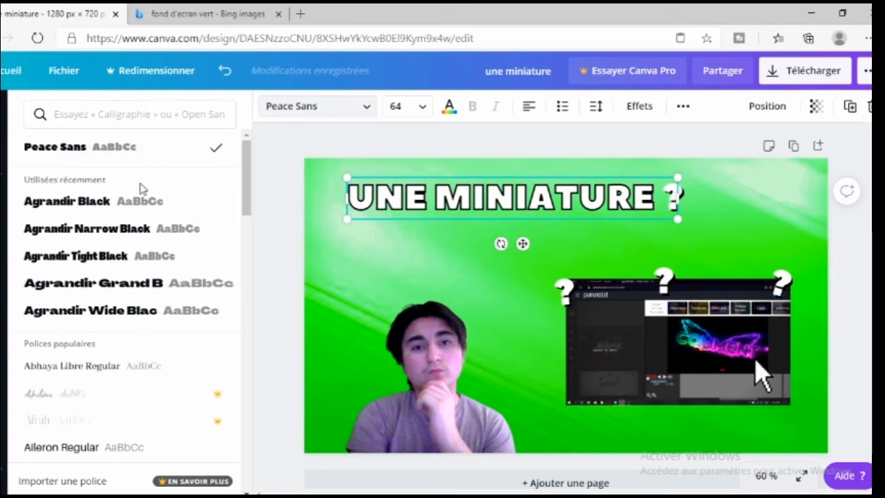
click(69, 201)
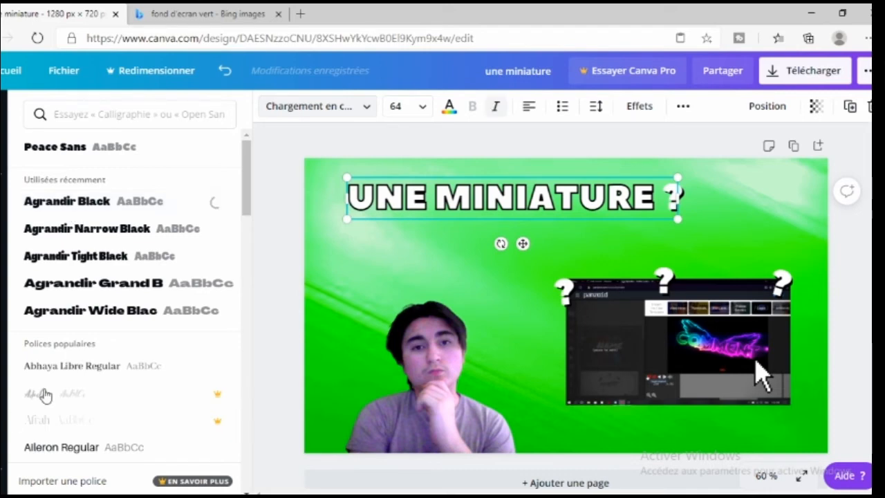
click(215, 374)
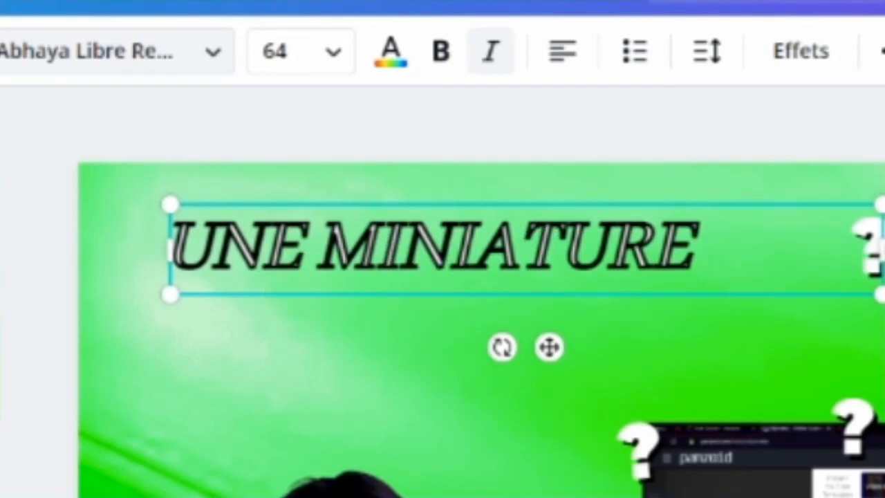
click(103, 228)
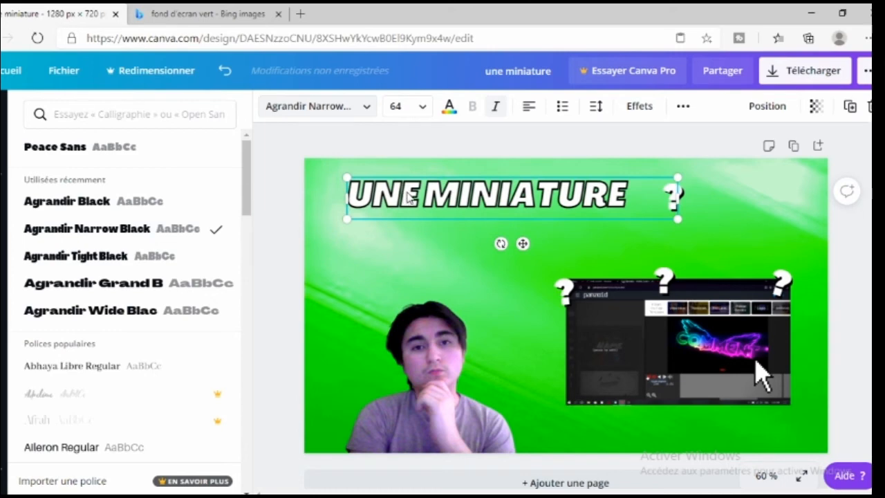
Move the UNE MINIATURE heading right so it sits directly before its question mark.
drag(420, 197, 442, 195)
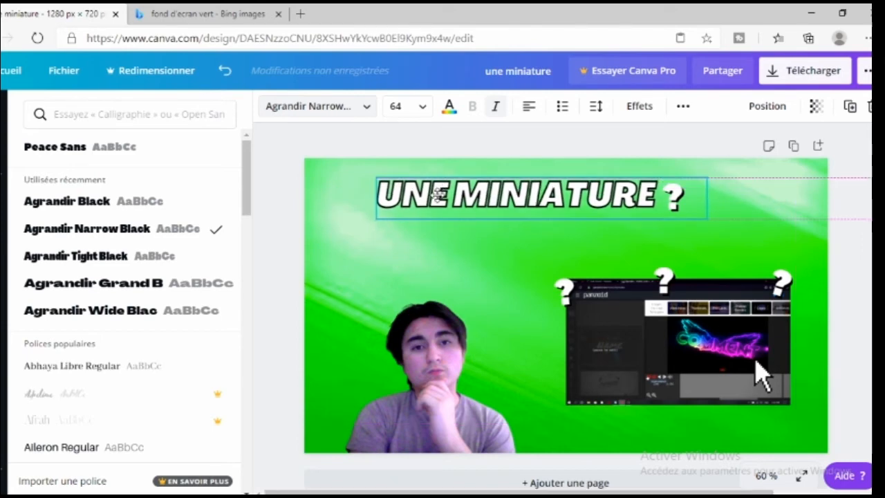
click(724, 194)
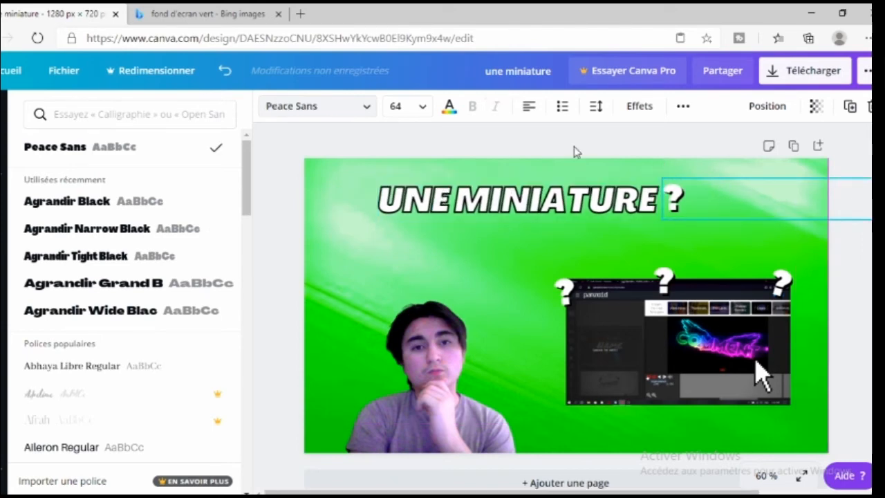
click(388, 181)
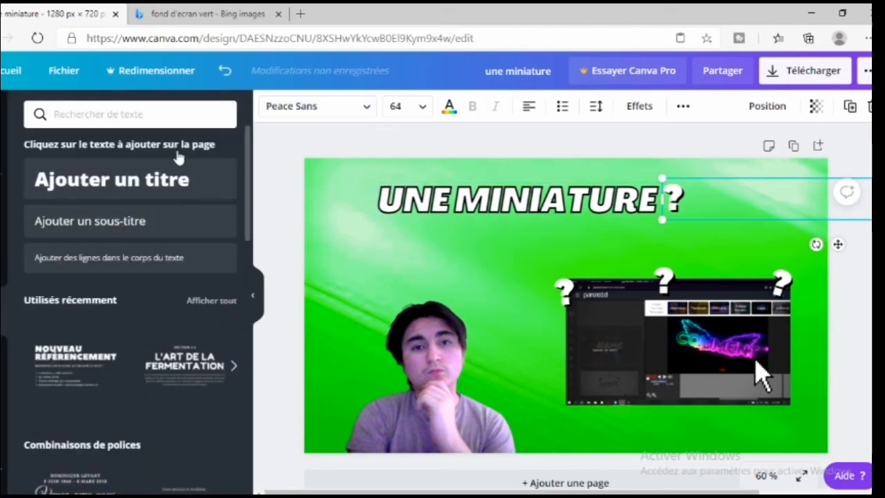
Add the red curved arrow from the uploaded images and place it below the heading, between the portrait and the screenshot.
click(2, 163)
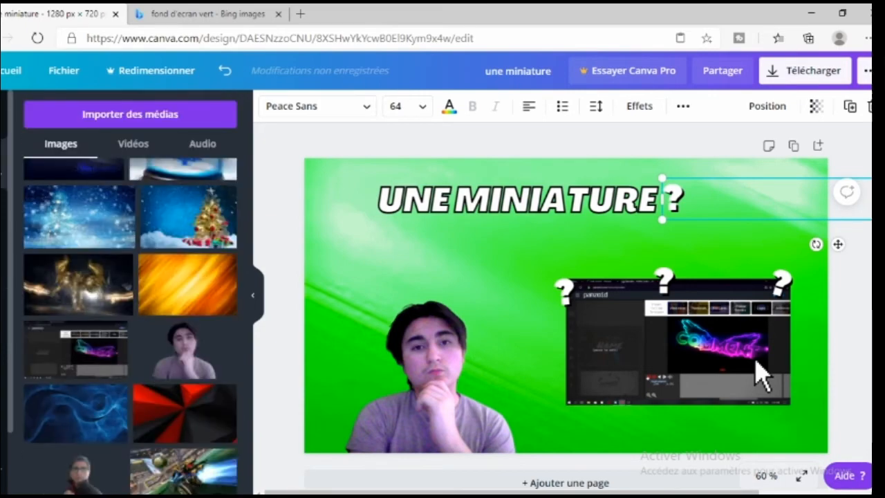
scroll(140, 330, down, 5)
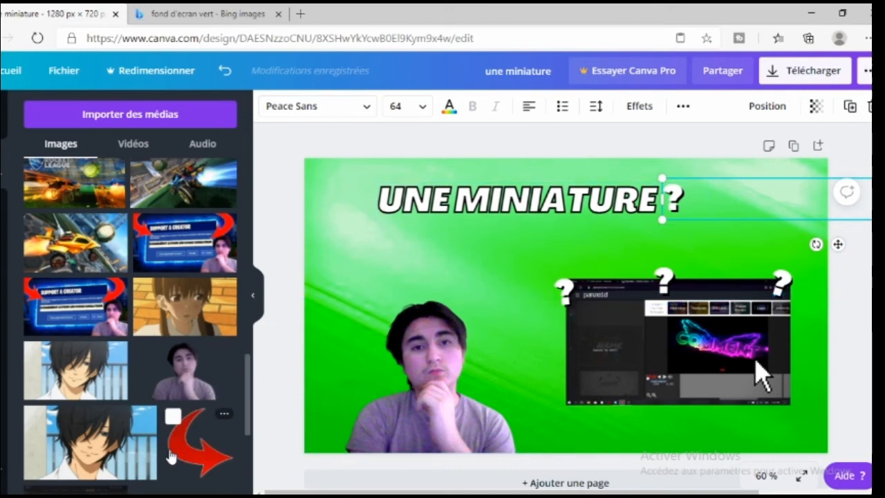
click(193, 441)
drag(495, 296, 454, 284)
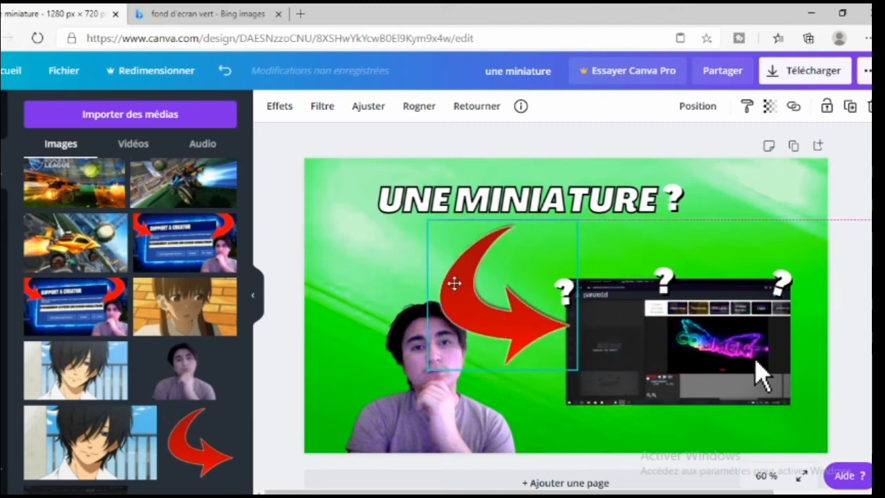
Shrink the red arrow a little, tilt it slightly clockwise and position it so its tip points at the screenshot's left edge.
drag(450, 236, 487, 267)
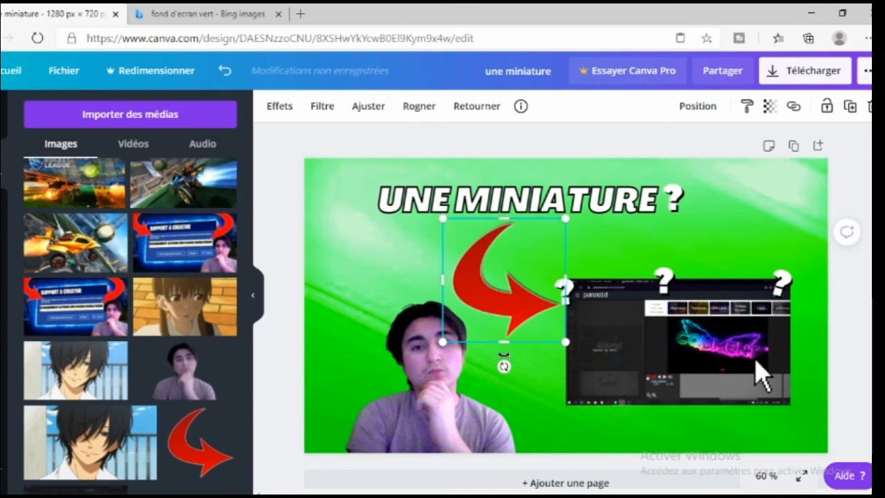
drag(487, 361, 490, 357)
drag(518, 307, 516, 302)
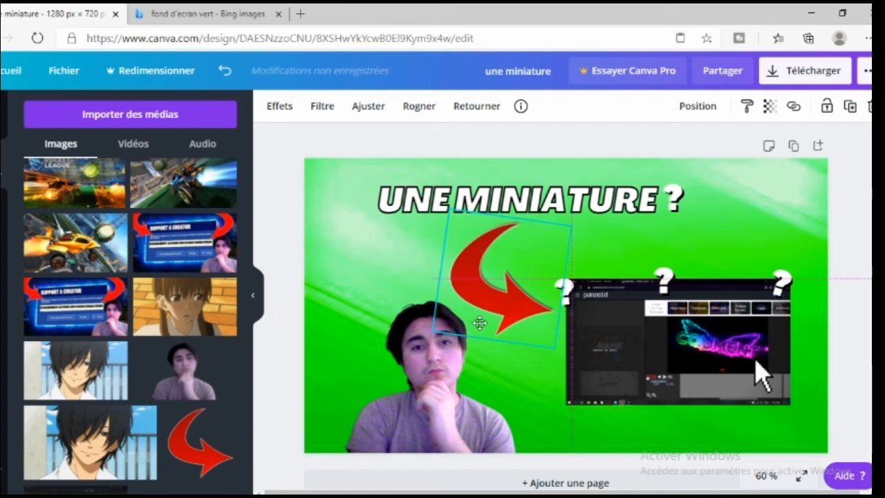
Set the red arrow's saturation to 29 and brightness to 8, and fine-tune its contrast.
click(360, 117)
click(166, 194)
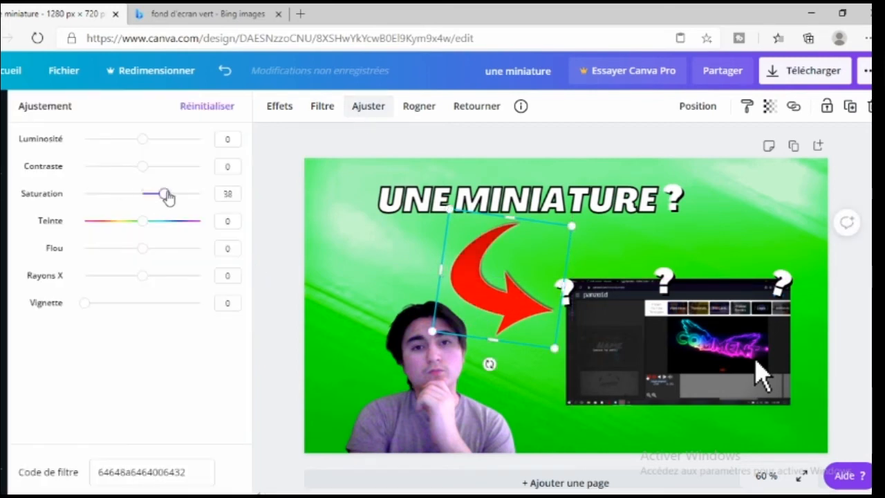
drag(163, 196, 159, 193)
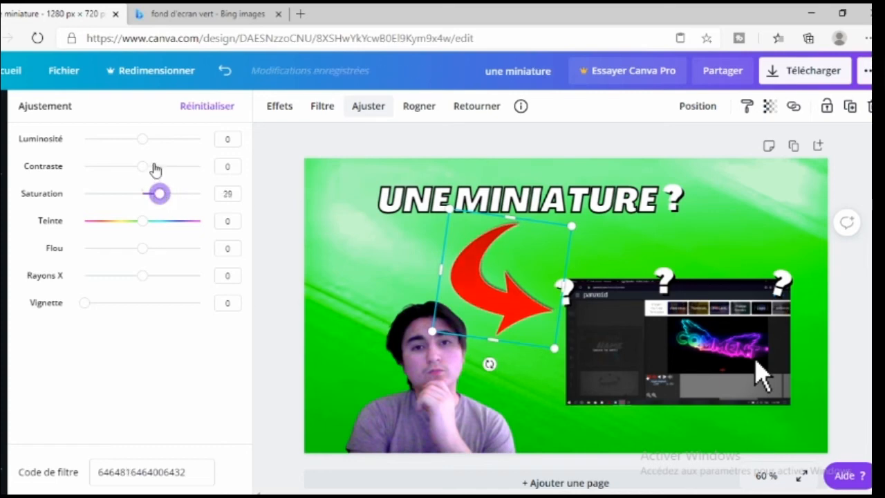
click(147, 139)
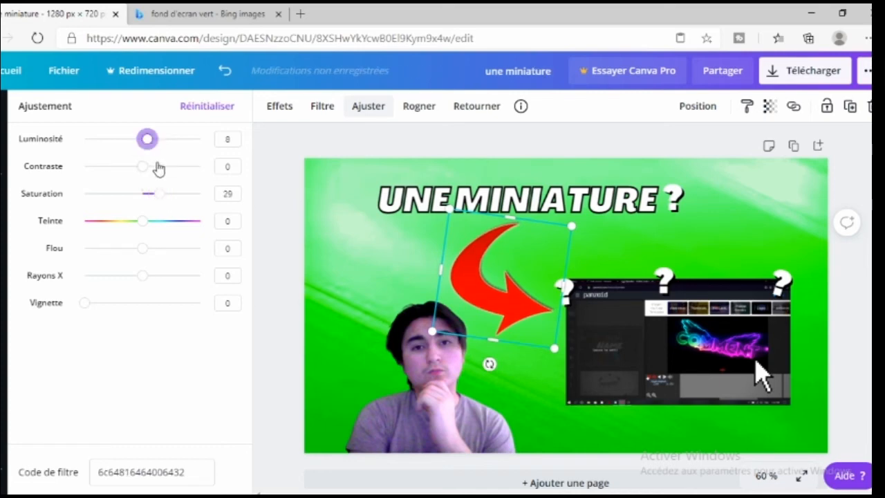
drag(159, 171, 147, 168)
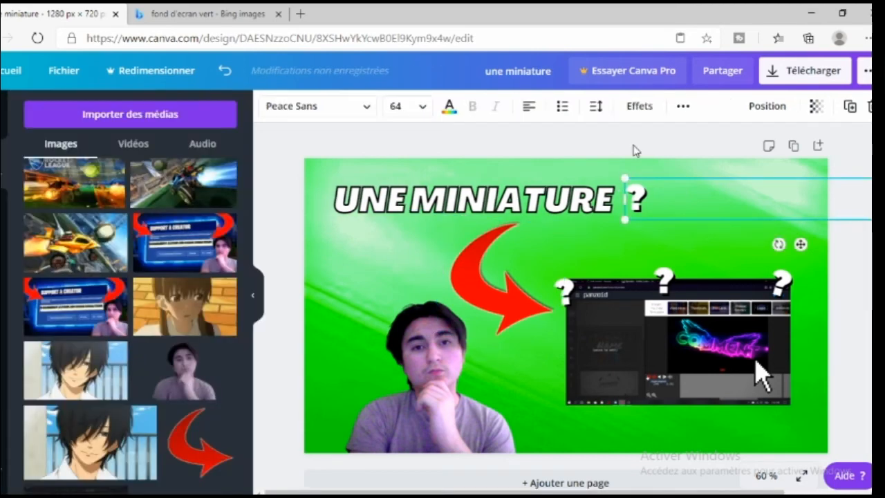
click(688, 137)
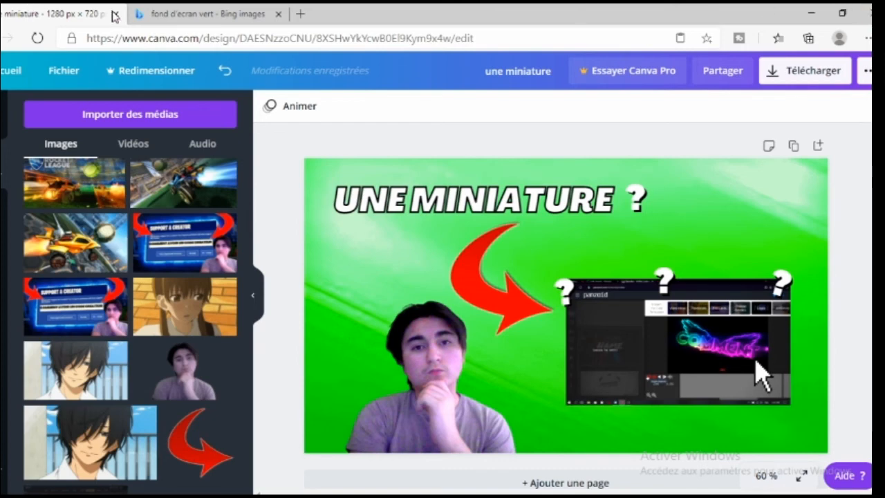
Open the Canva home page in a new browser tab.
click(300, 15)
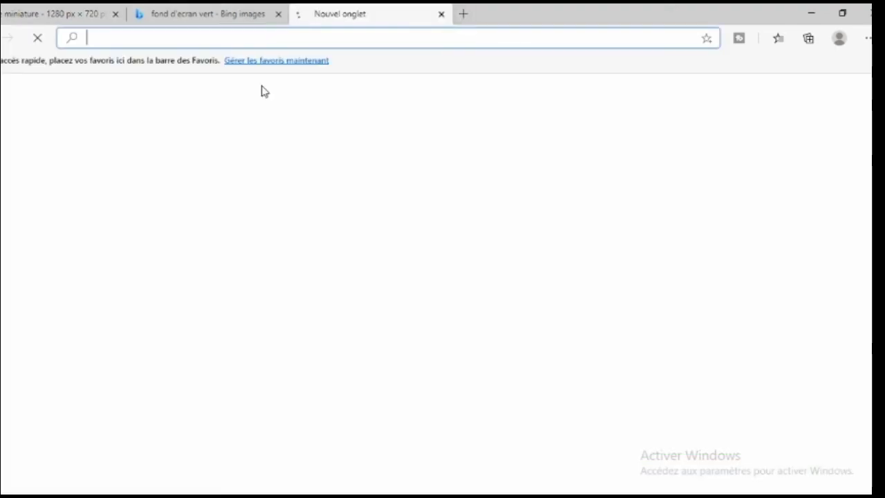
text(canva)
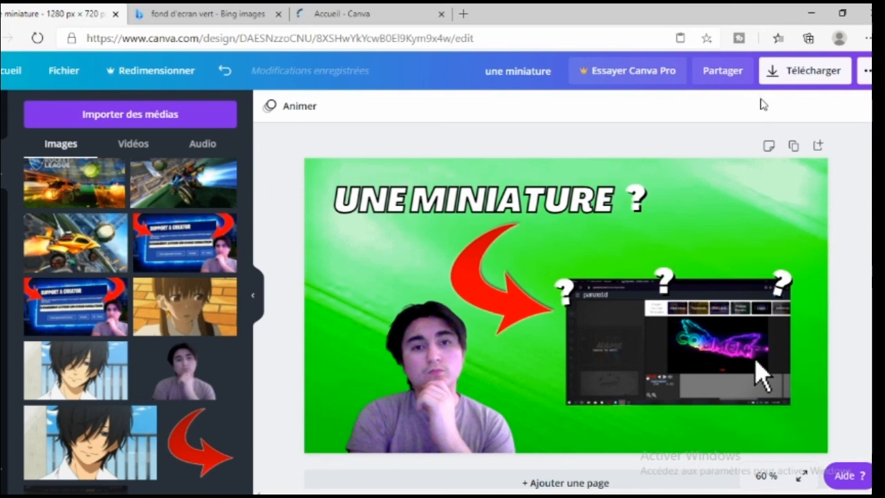
Download the thumbnail as a PNG file.
click(804, 70)
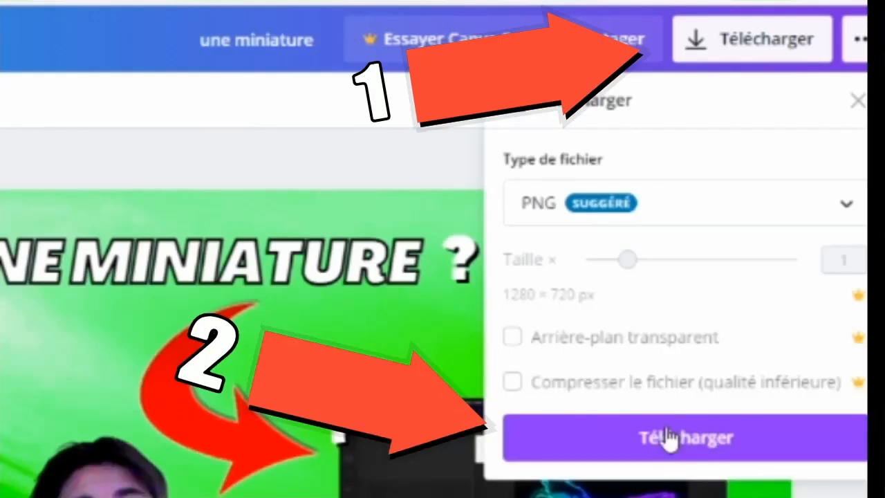